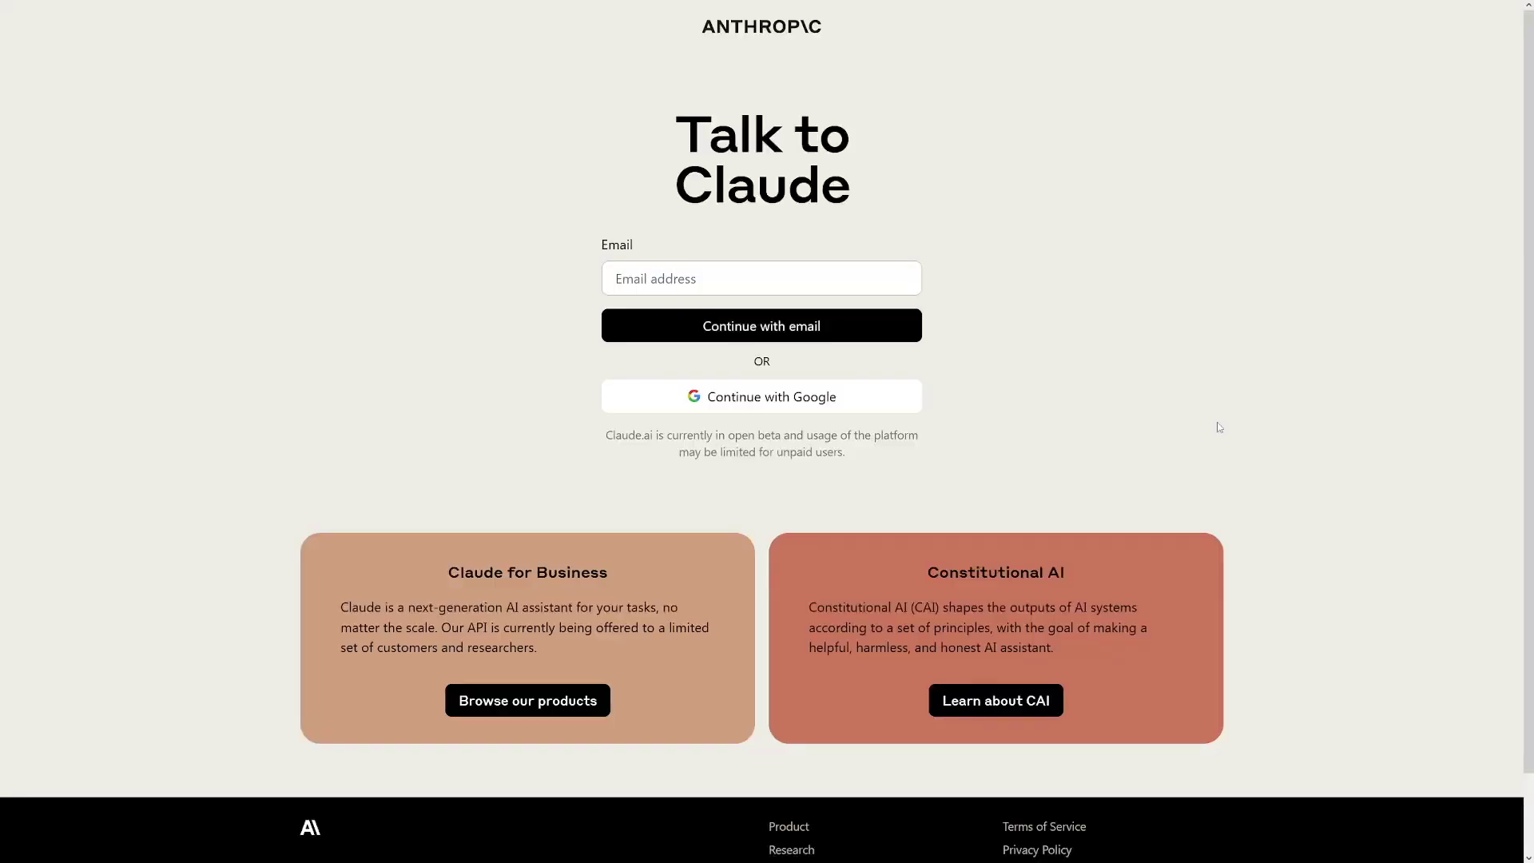
Step: Scroll the Talk to Claude sign-in page down and back up
scroll(1216, 428, "down", 1)
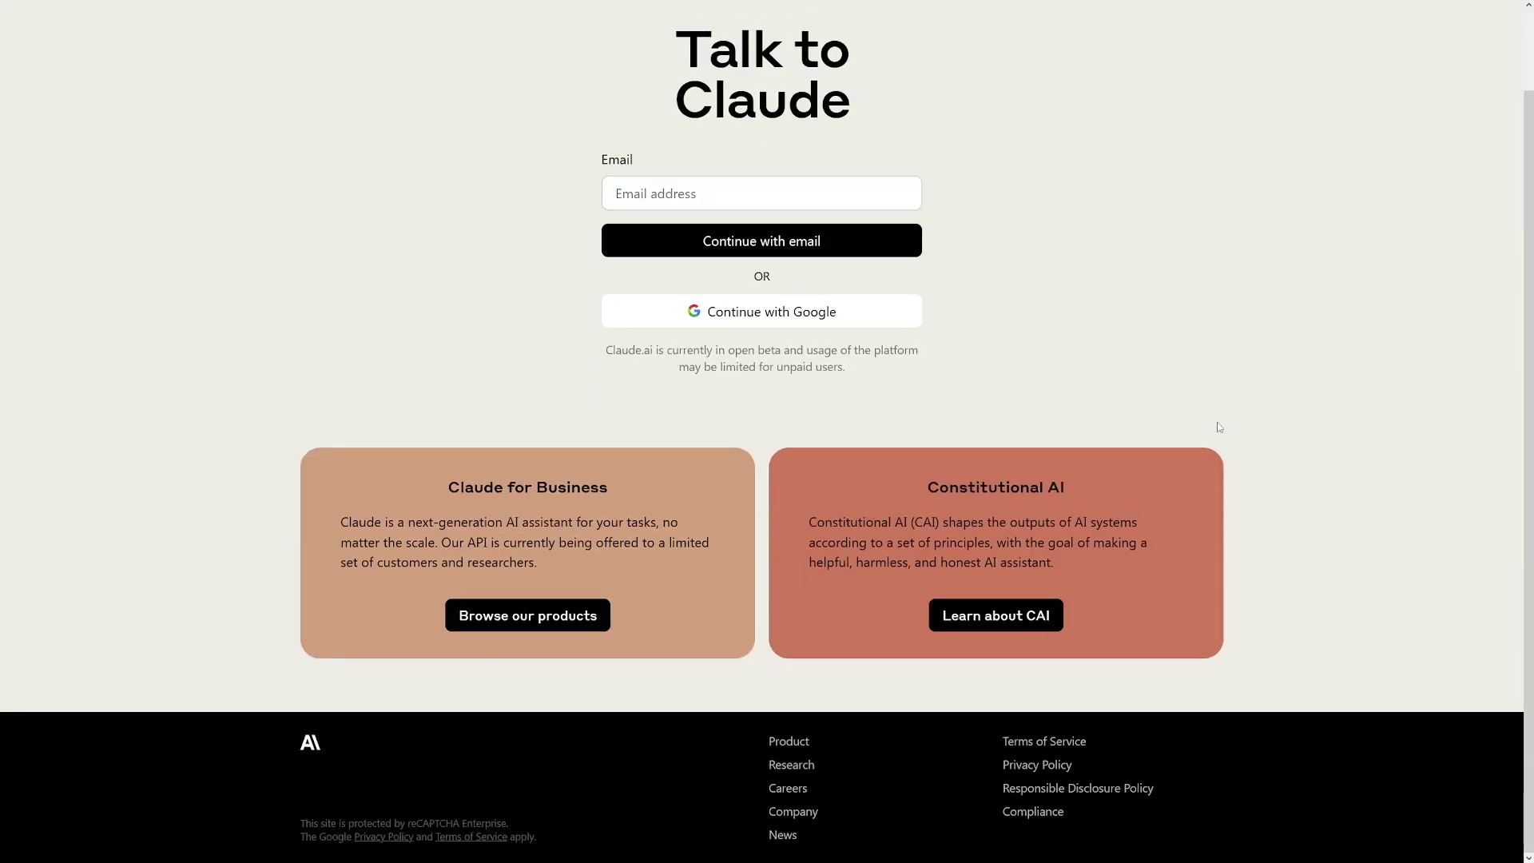
scroll(1218, 428, "up", 1)
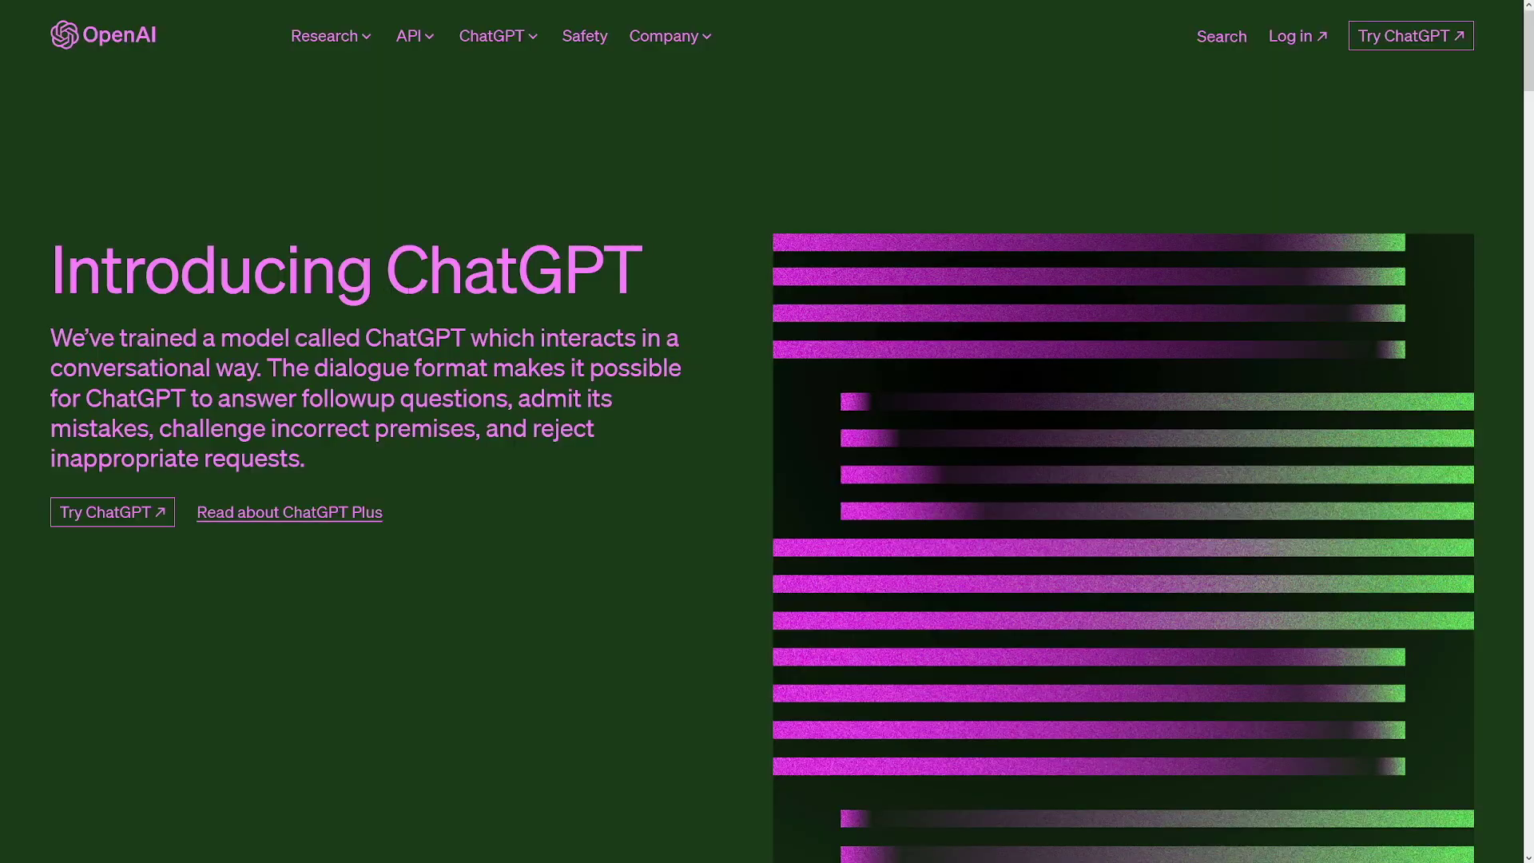
left_click_drag(388, 275, 639, 288)
left_click(639, 286)
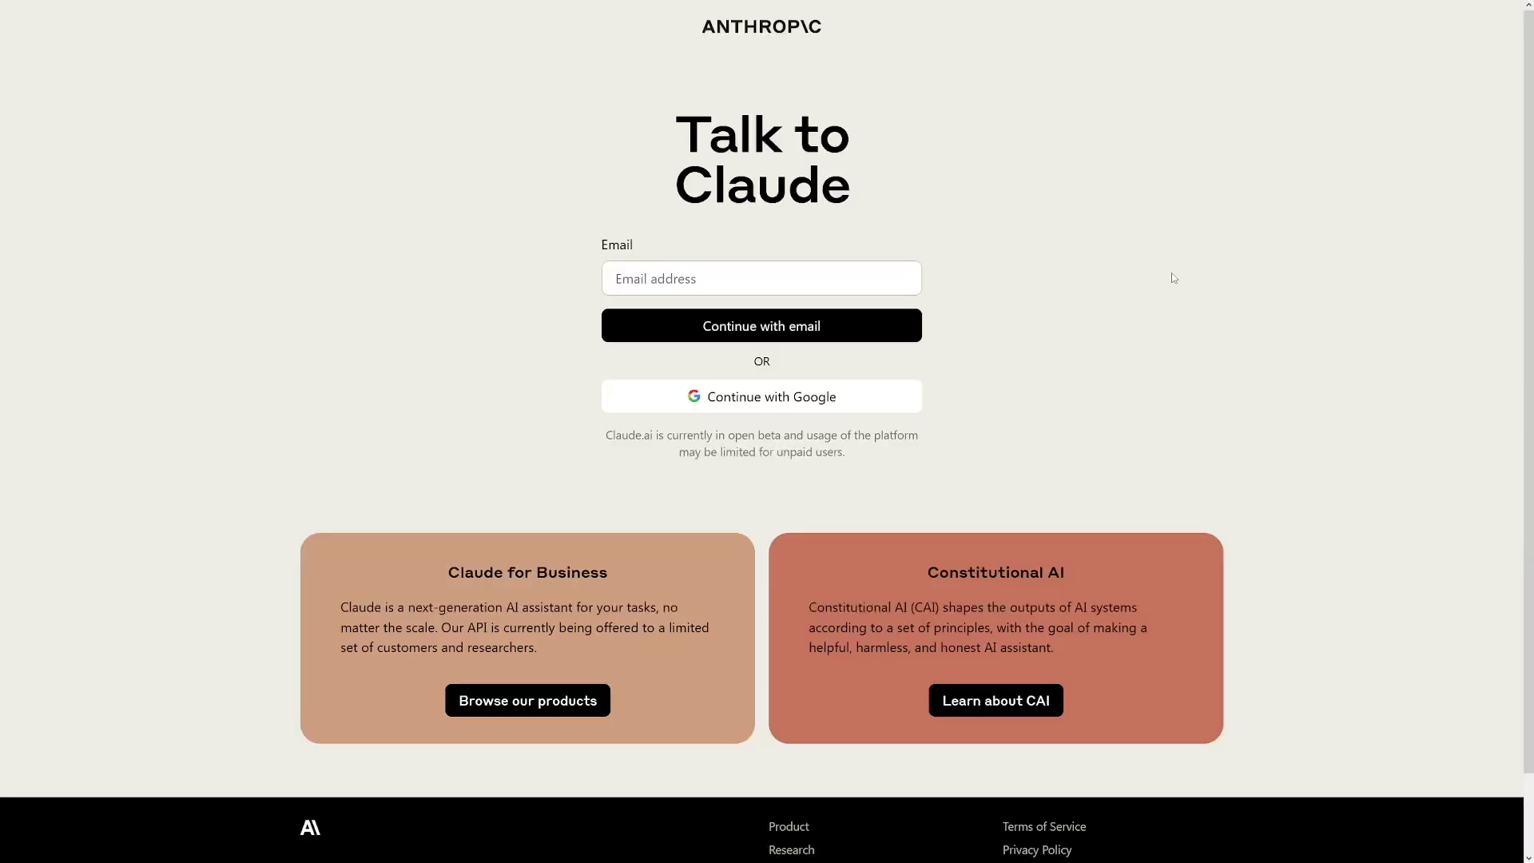
scroll(1262, 347, "down", 1)
scroll(1281, 379, "down", 1)
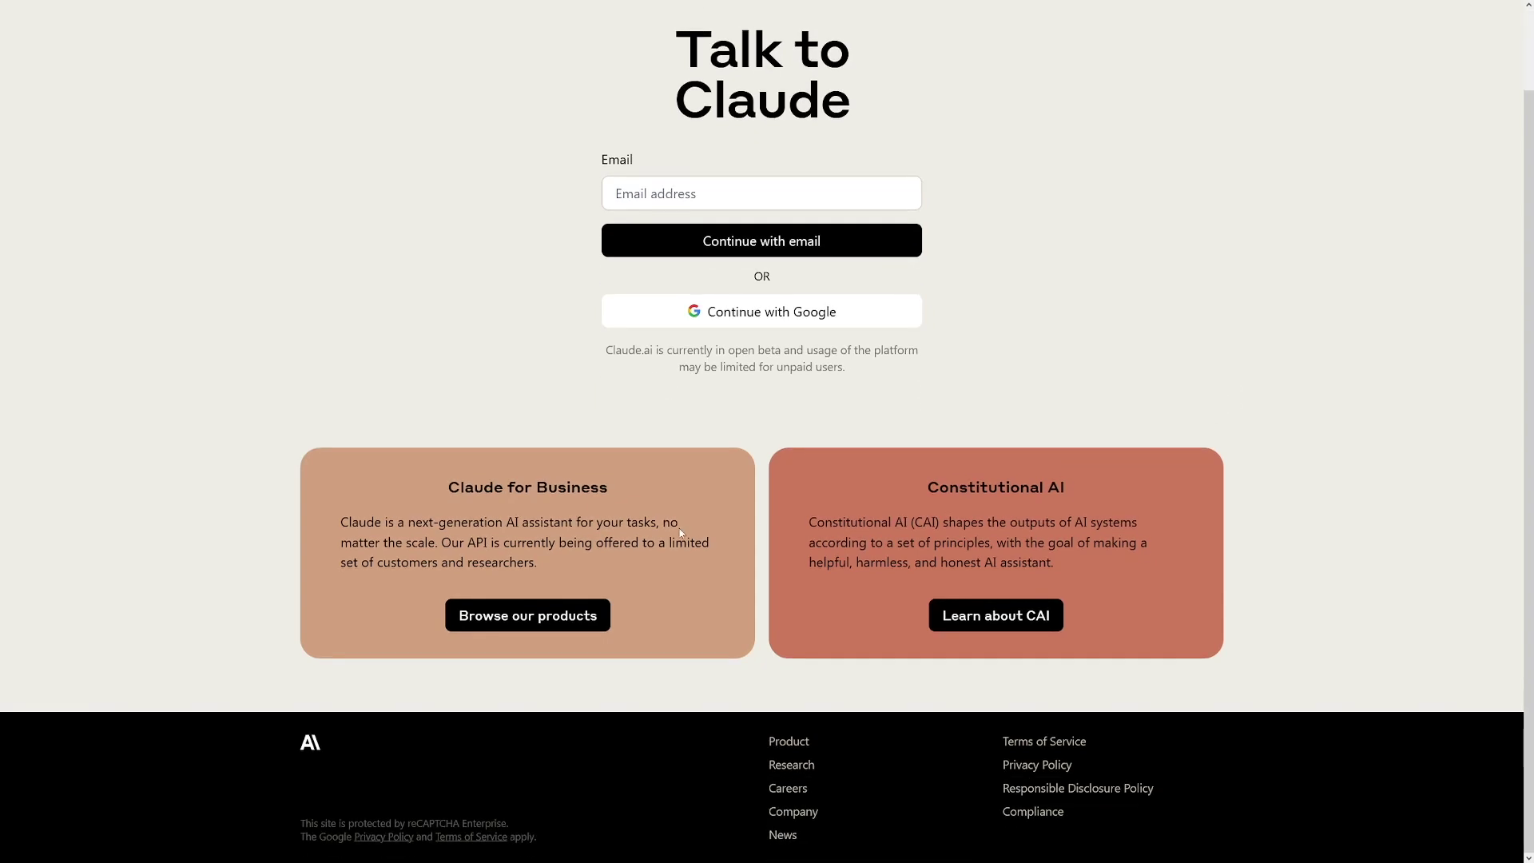
Step: Highlight the Claude for Business heading, then sign in with a Google account
left_click_drag(448, 487, 555, 493)
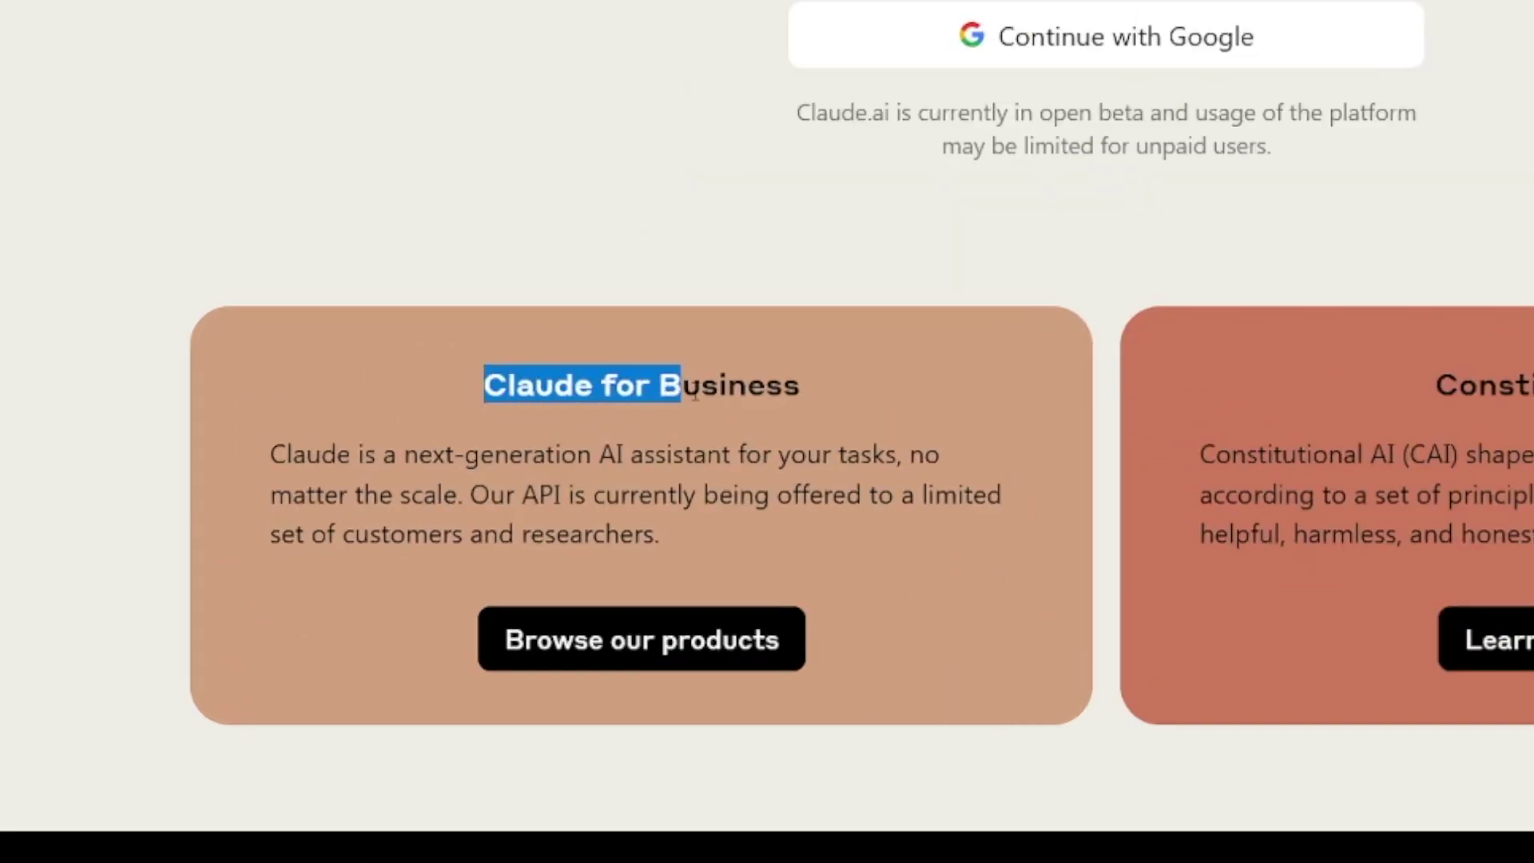
left_click_drag(695, 393, 803, 391)
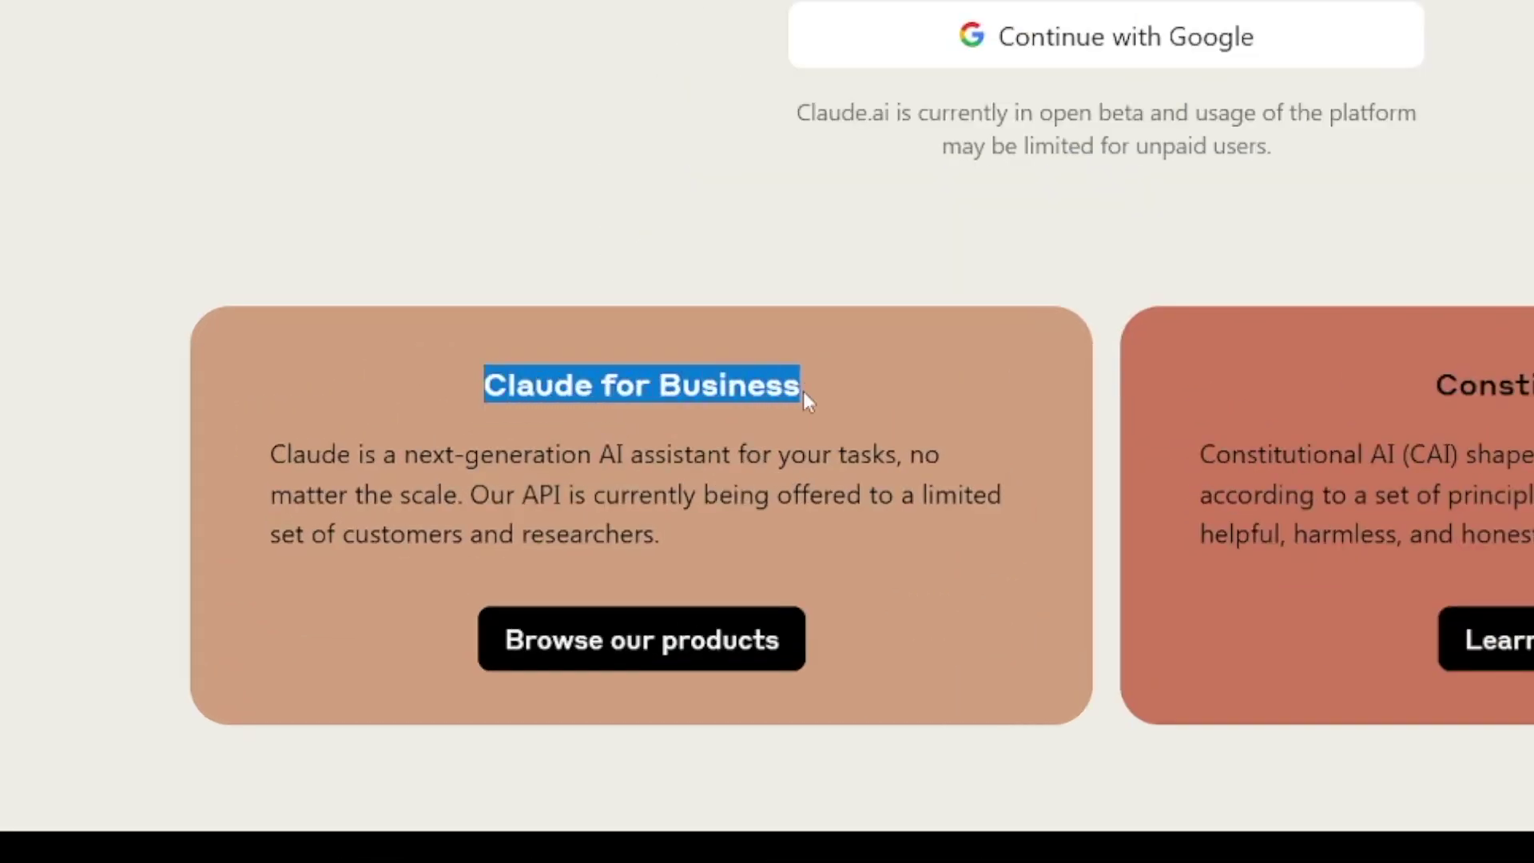
left_click(803, 392)
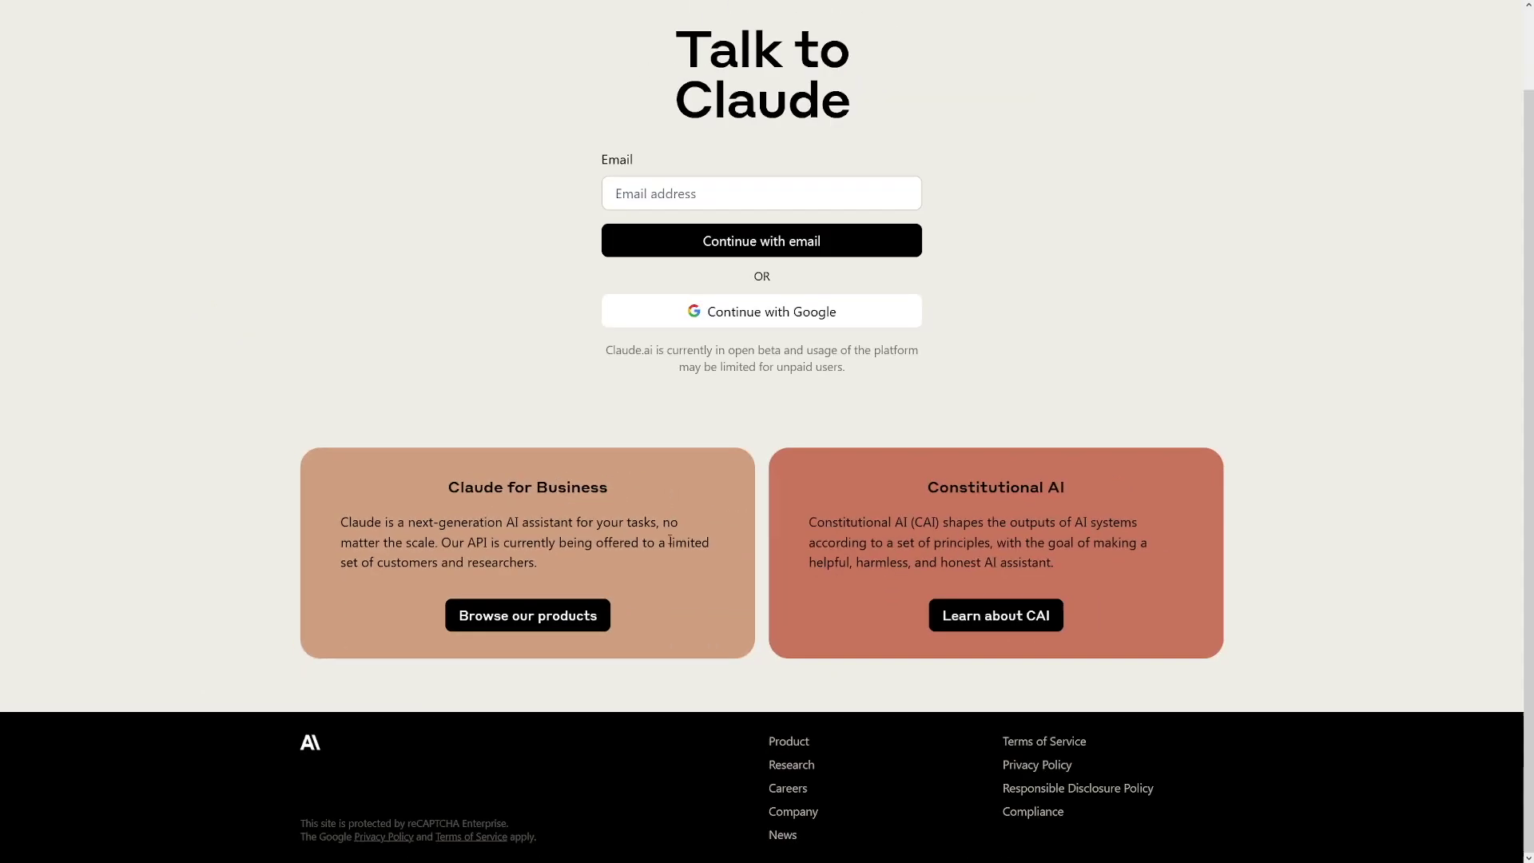
scroll(756, 574, "up", 1)
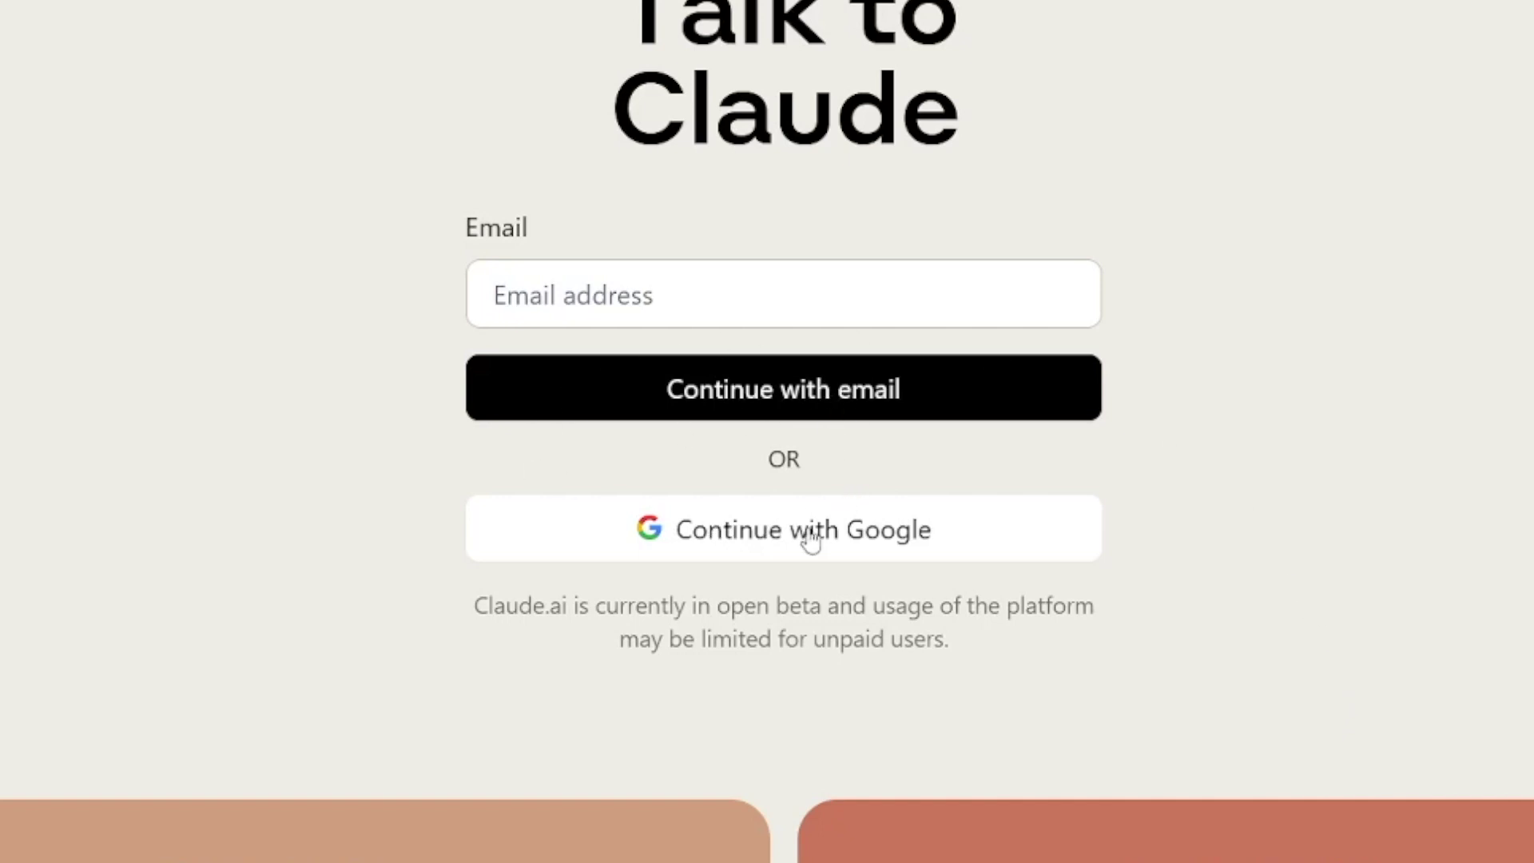
left_click(782, 546)
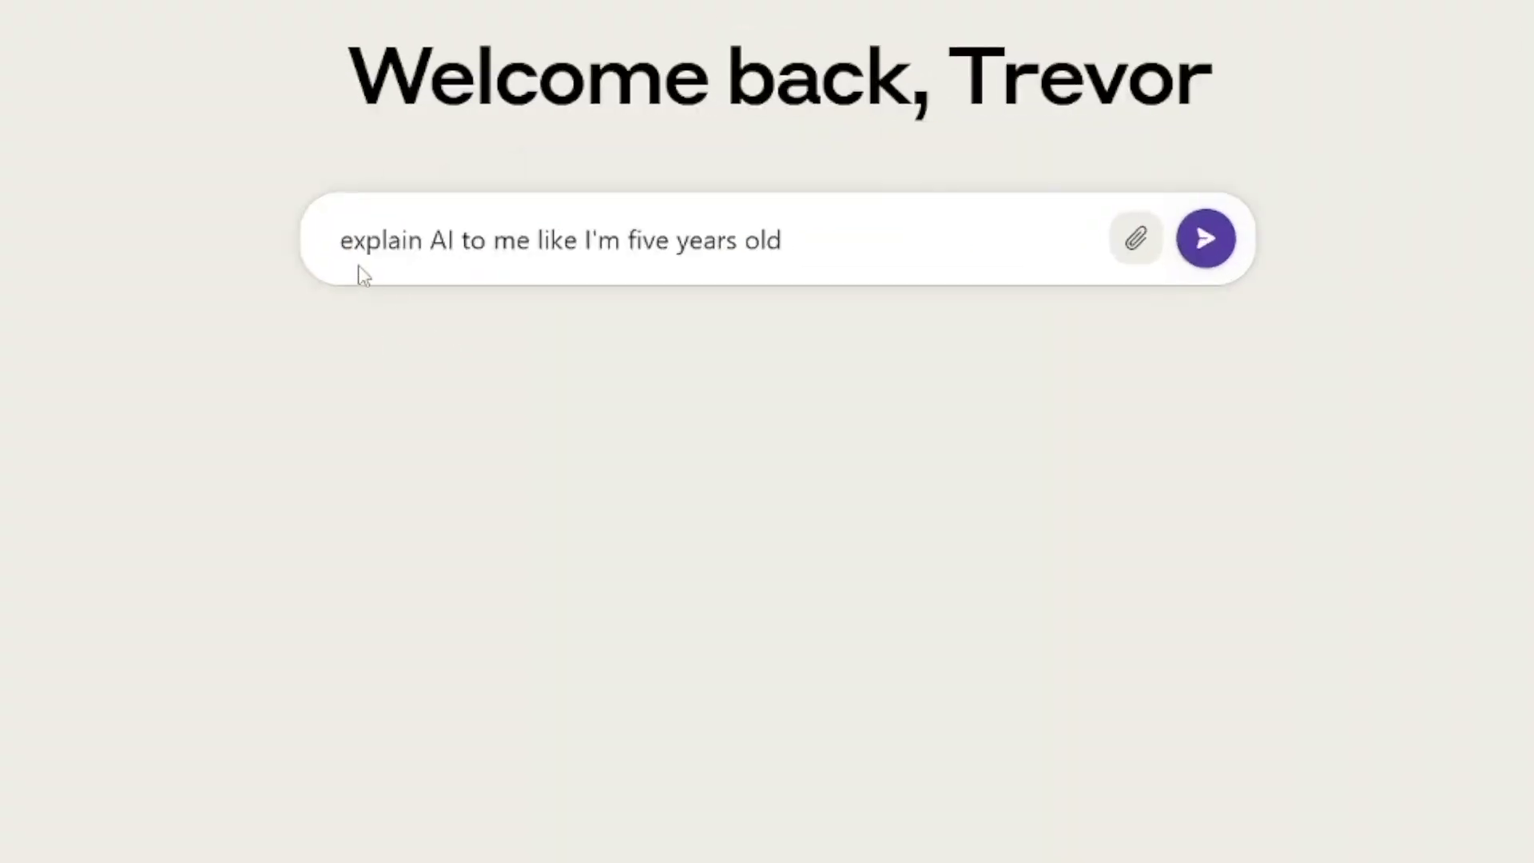
Step: Highlight and send the prompt 'explain AI to me like I'm five years old'
left_click(344, 252)
left_click_drag(344, 253, 802, 258)
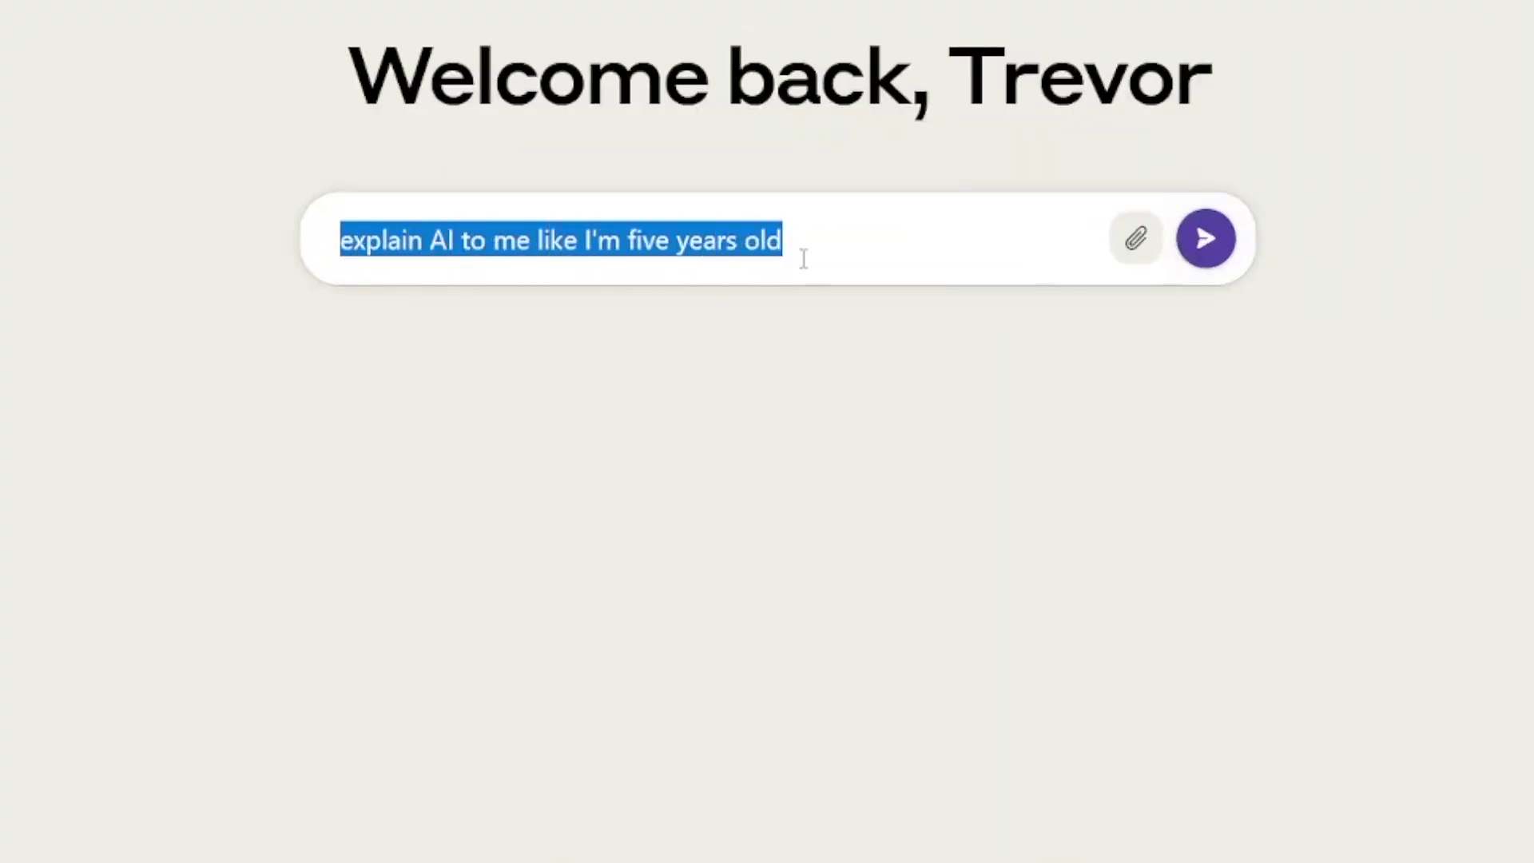
left_click(805, 258)
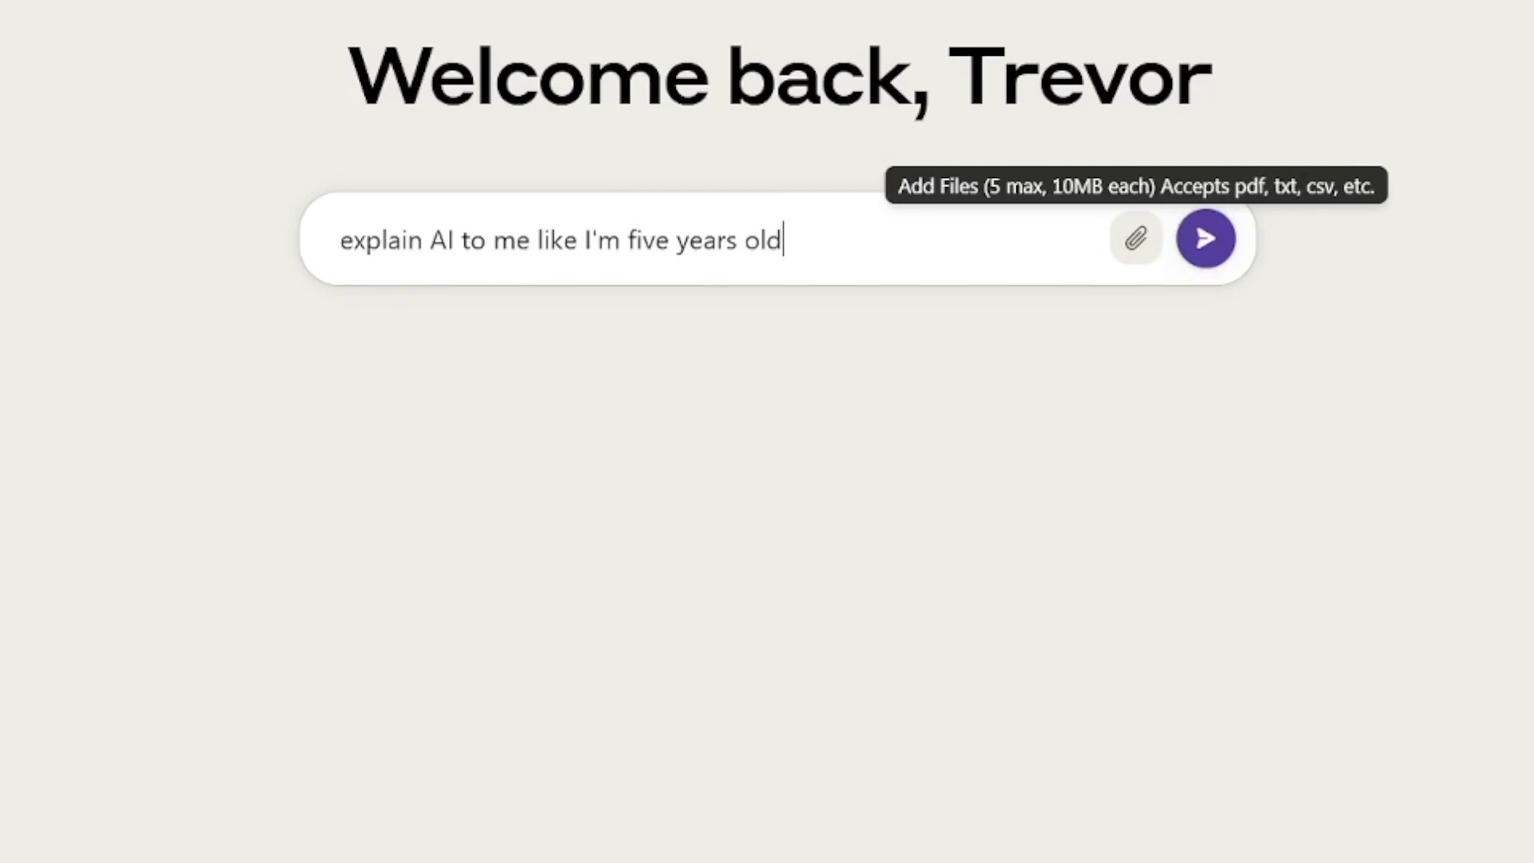
left_click(1207, 246)
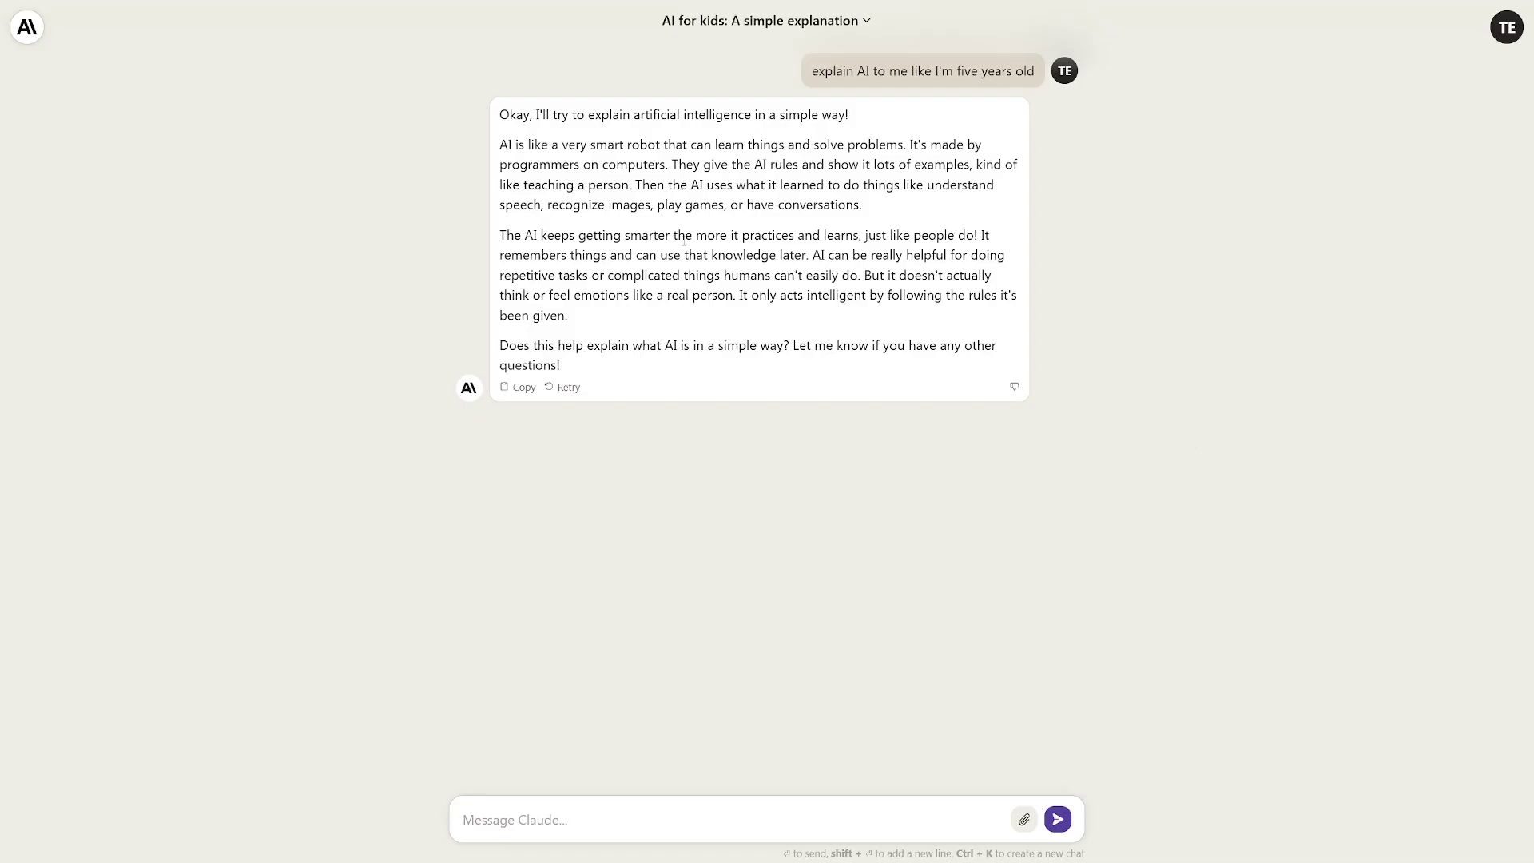
left_click_drag(560, 365, 602, 142)
left_click(532, 144)
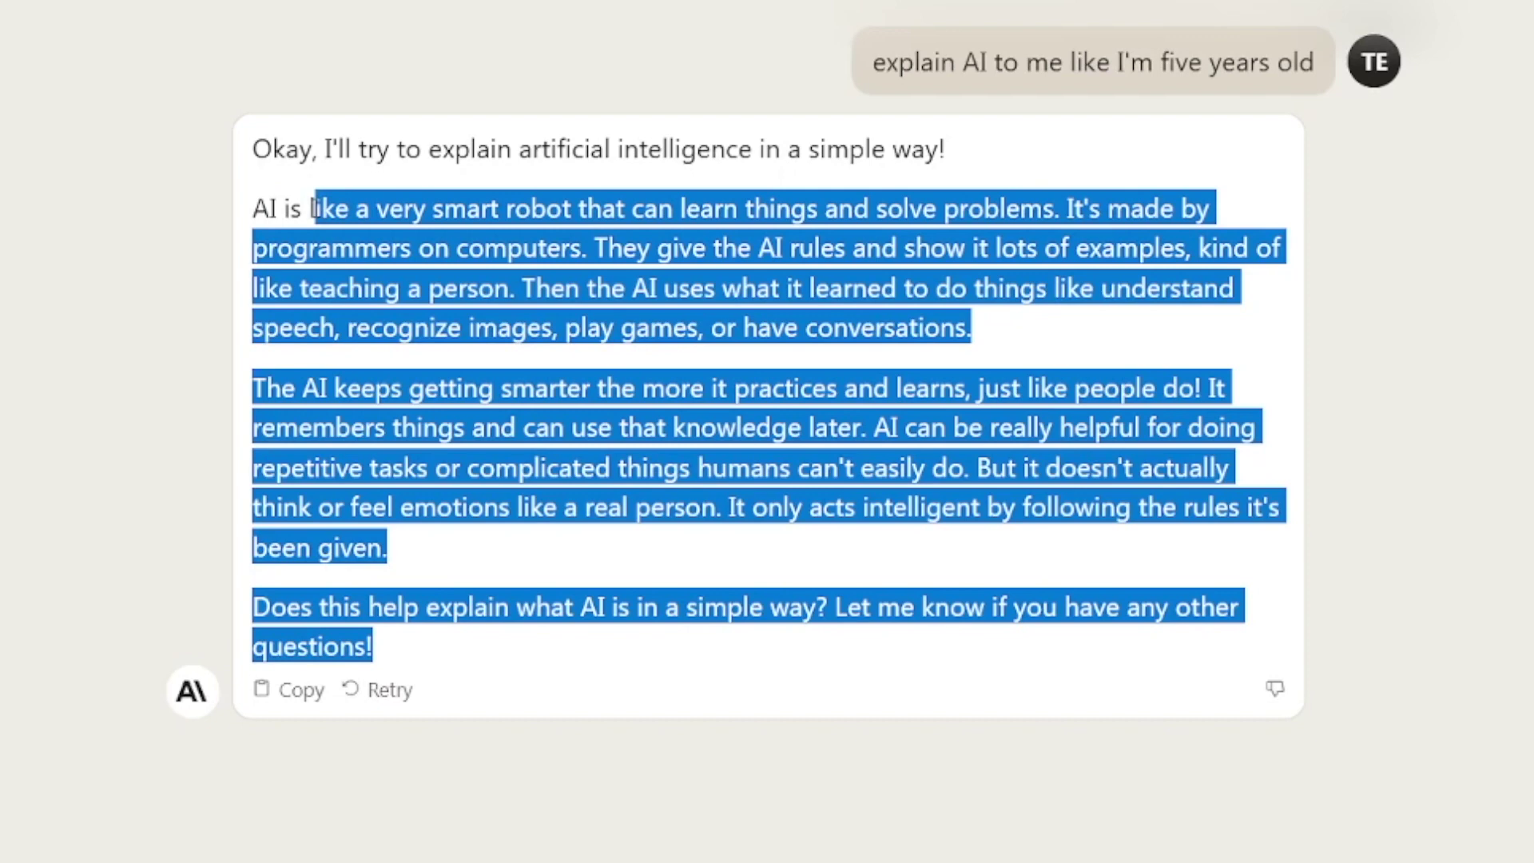
left_click_drag(457, 200, 1047, 211)
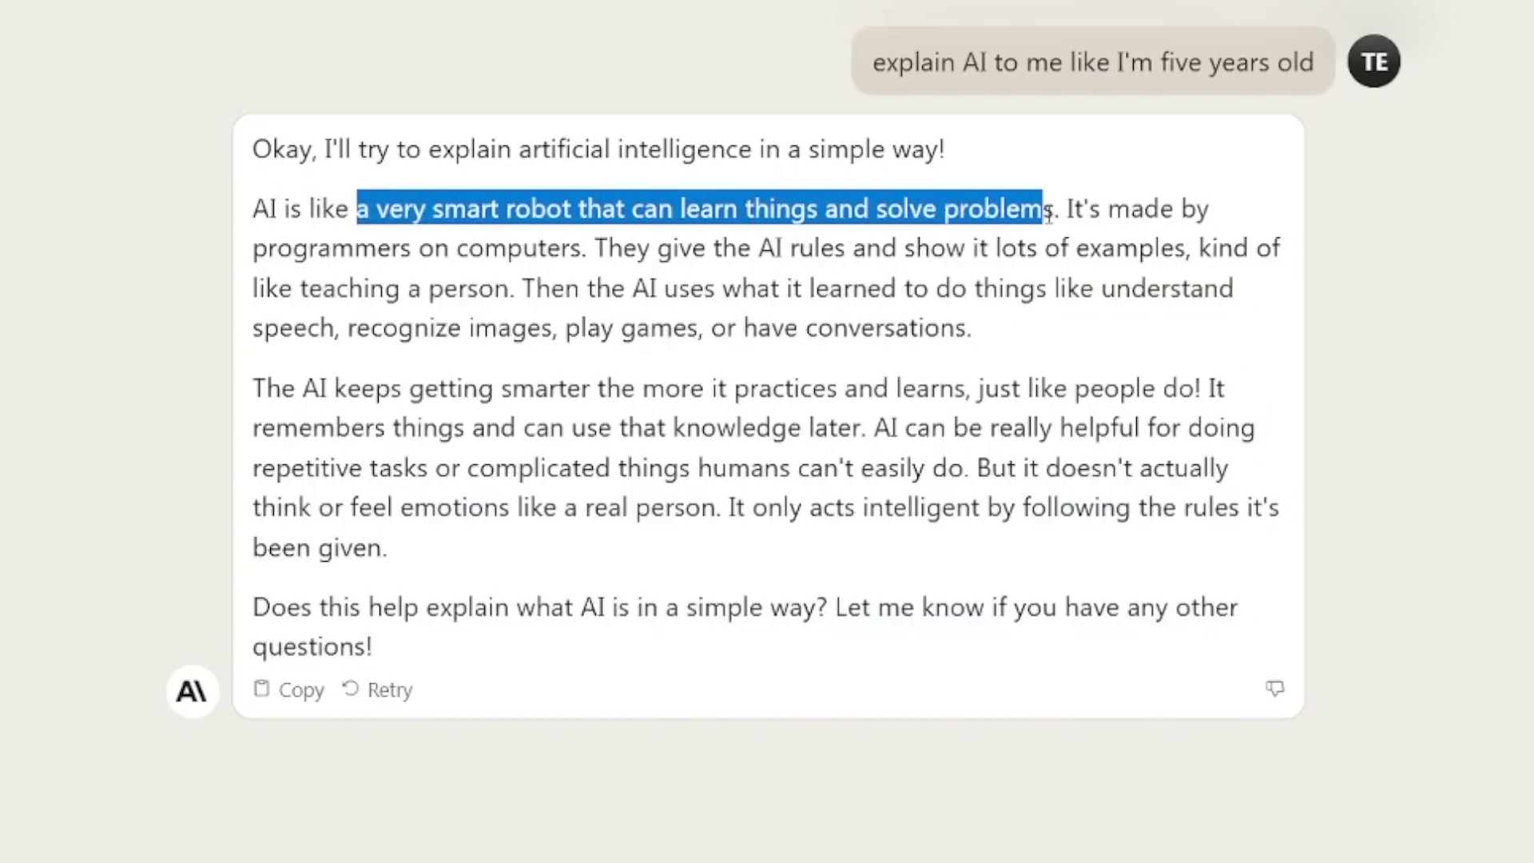
left_click(1119, 214)
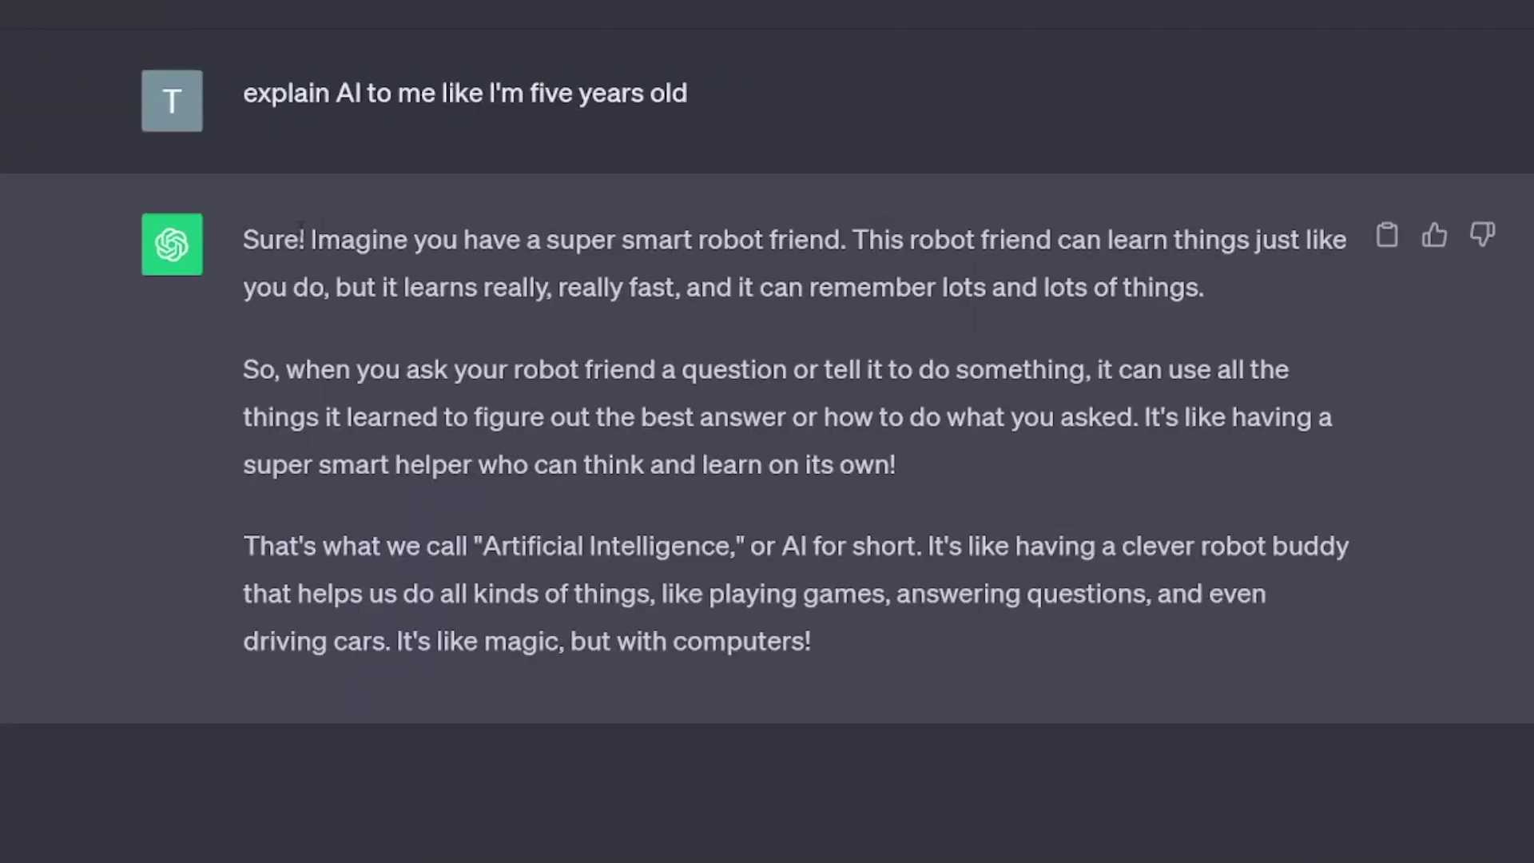
left_click_drag(314, 240, 1221, 298)
left_click(1221, 299)
left_click_drag(243, 382, 1246, 416)
left_click_drag(1229, 461, 913, 462)
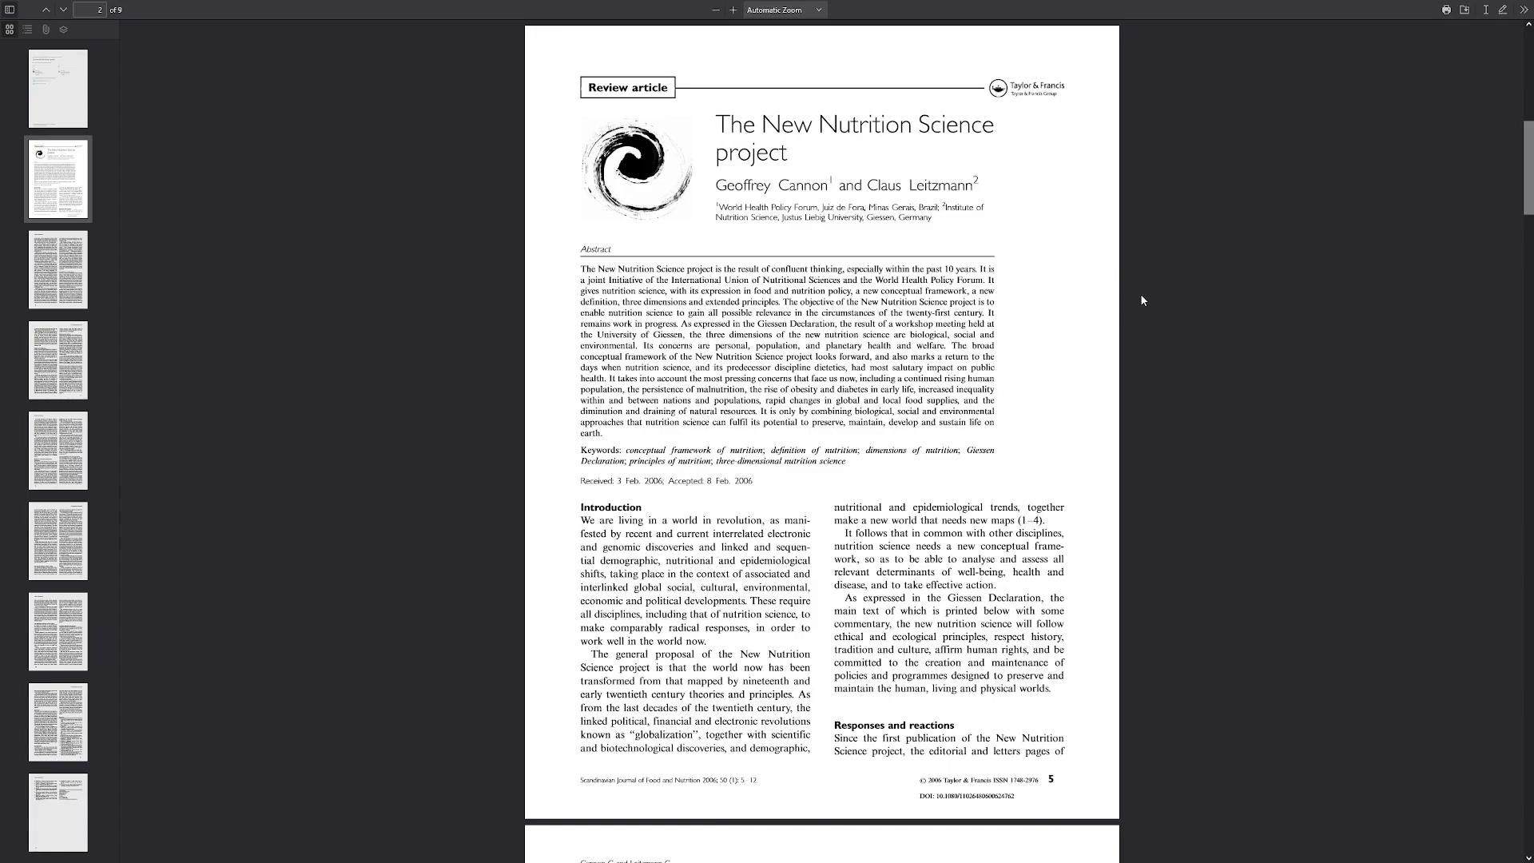
Step: Scroll the nutrition PDF from page 2 down to page 6
scroll(1210, 300, "down", 12)
scroll(1209, 300, "down", 20)
Step: Attach the nutrition PDF and type 'can you summarize this for me?'
scroll(1206, 380, "down", 10)
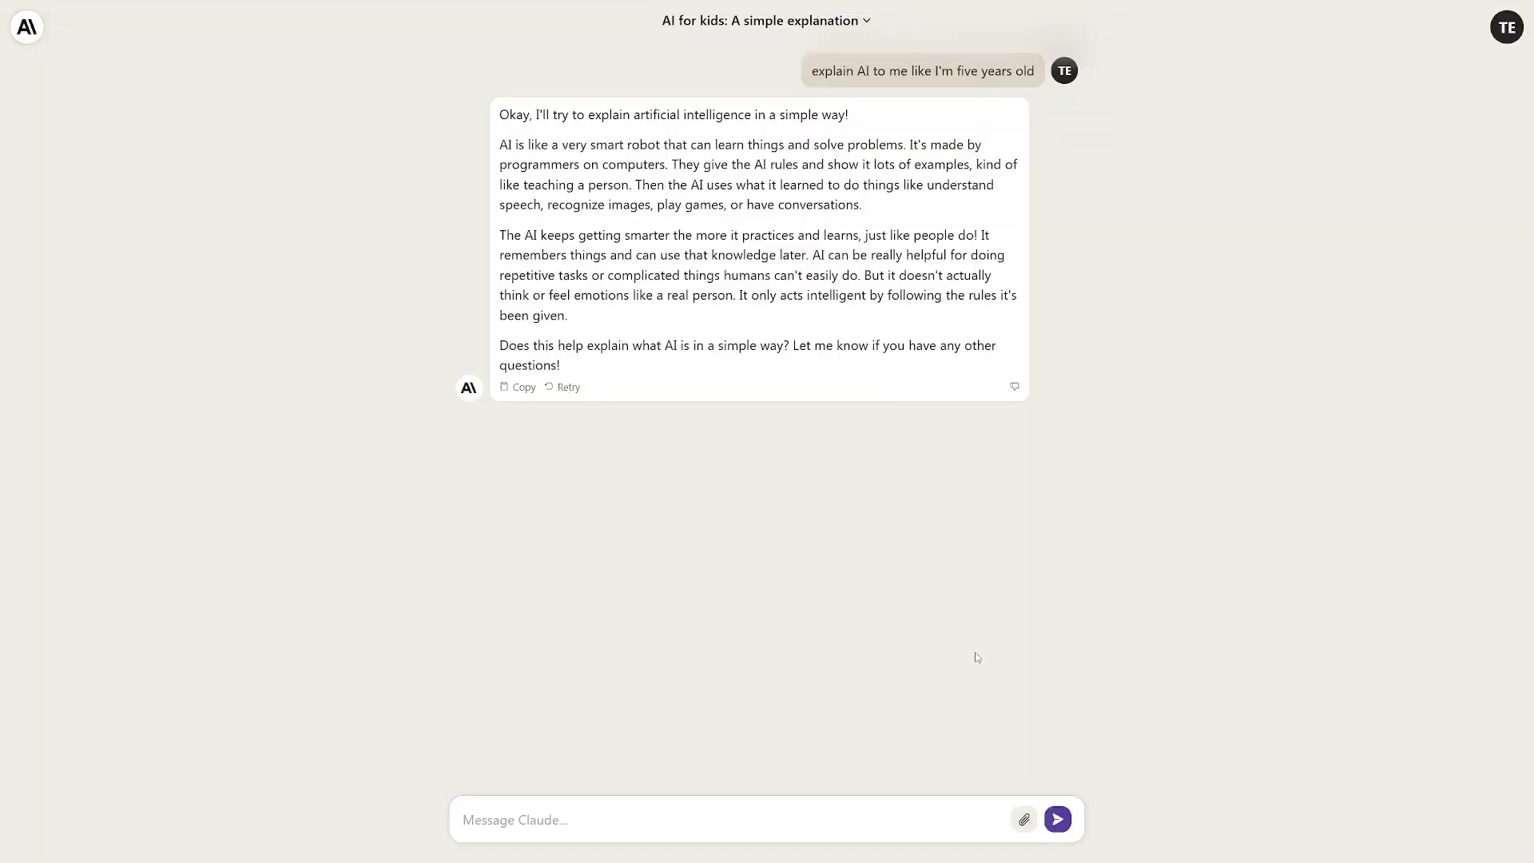
left_click(1024, 821)
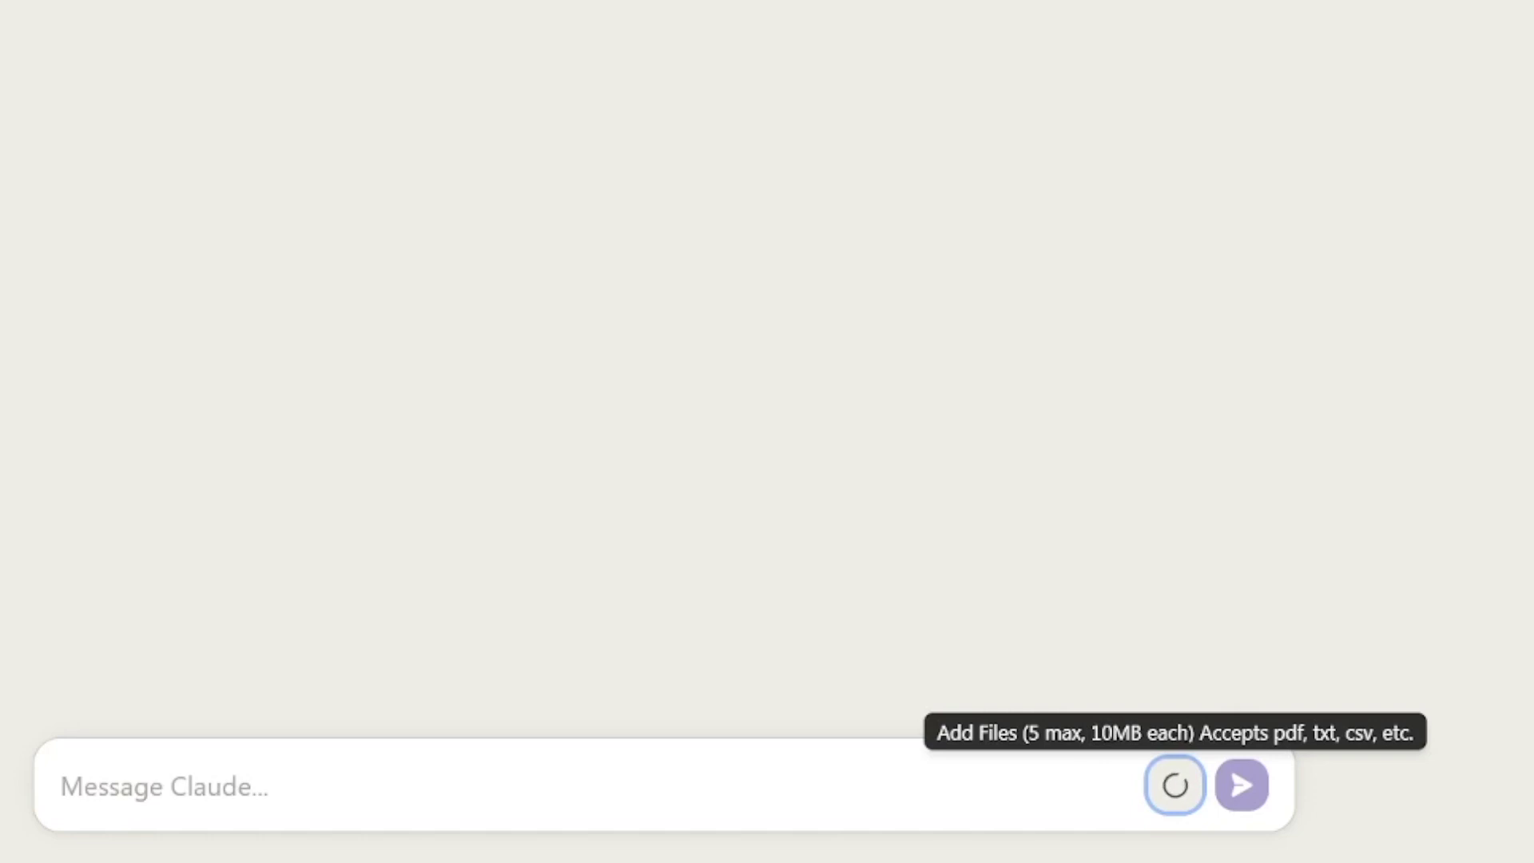
type("can you summarize this for me?")
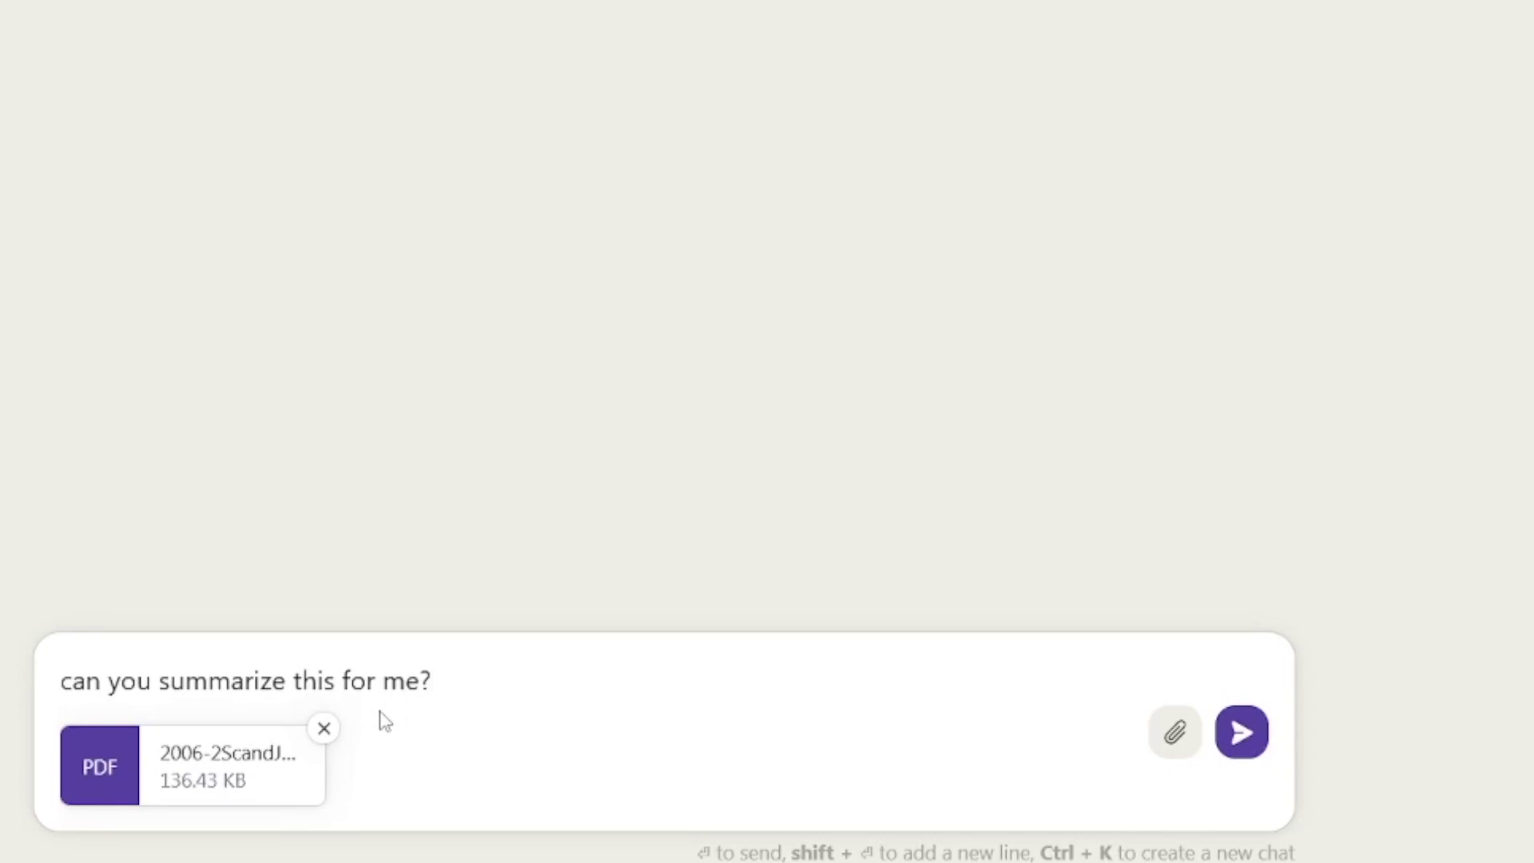
Step: Send the attached nutrition PDF with the summary request
left_click(1236, 749)
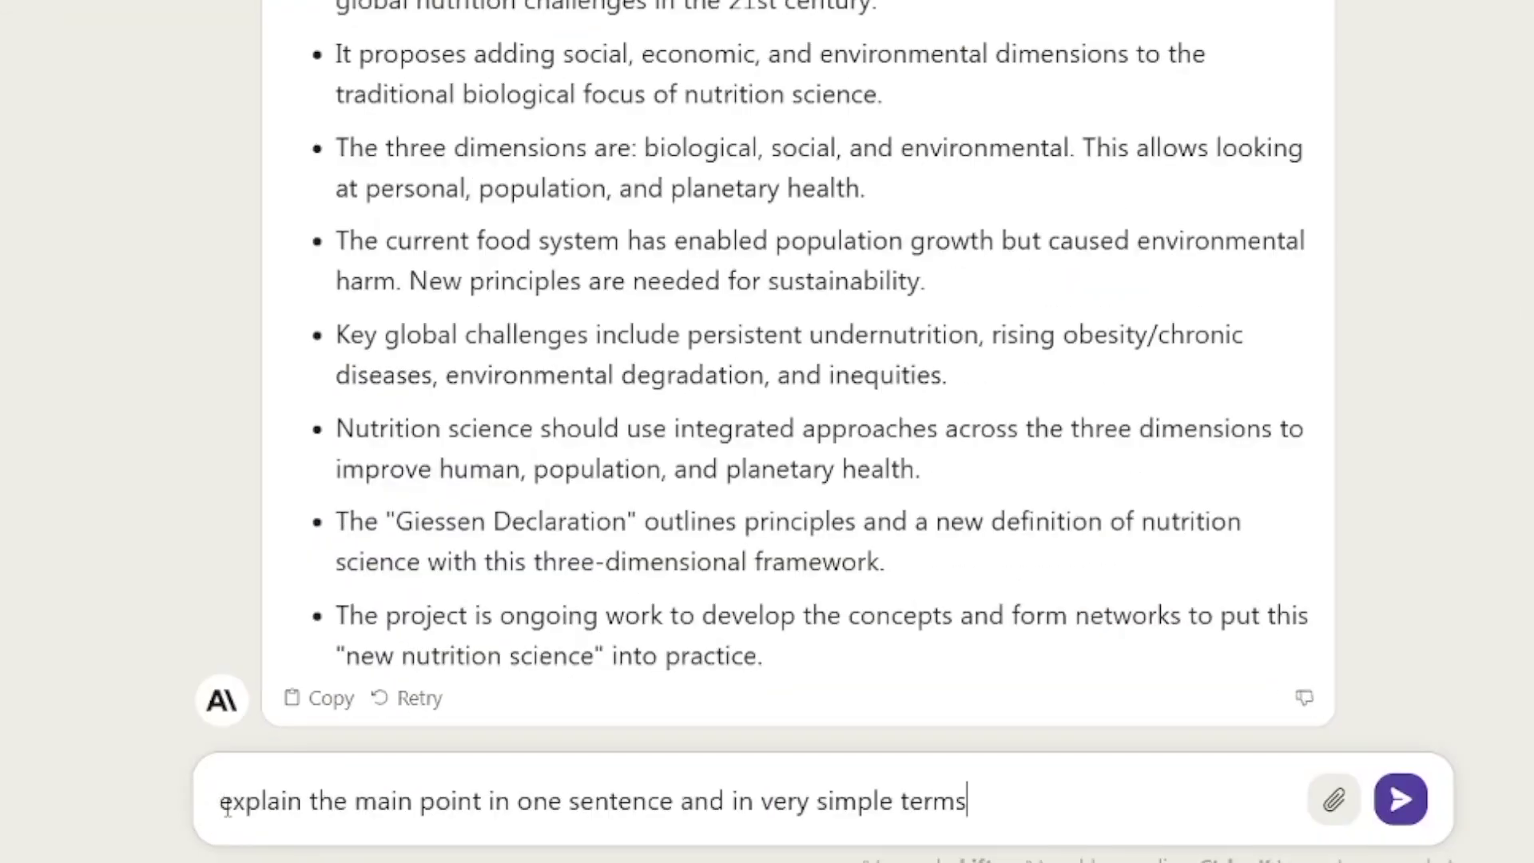
Step: Highlight the follow-up asking for the main point simply and send it
double_click(225, 803)
left_click_drag(225, 802, 989, 810)
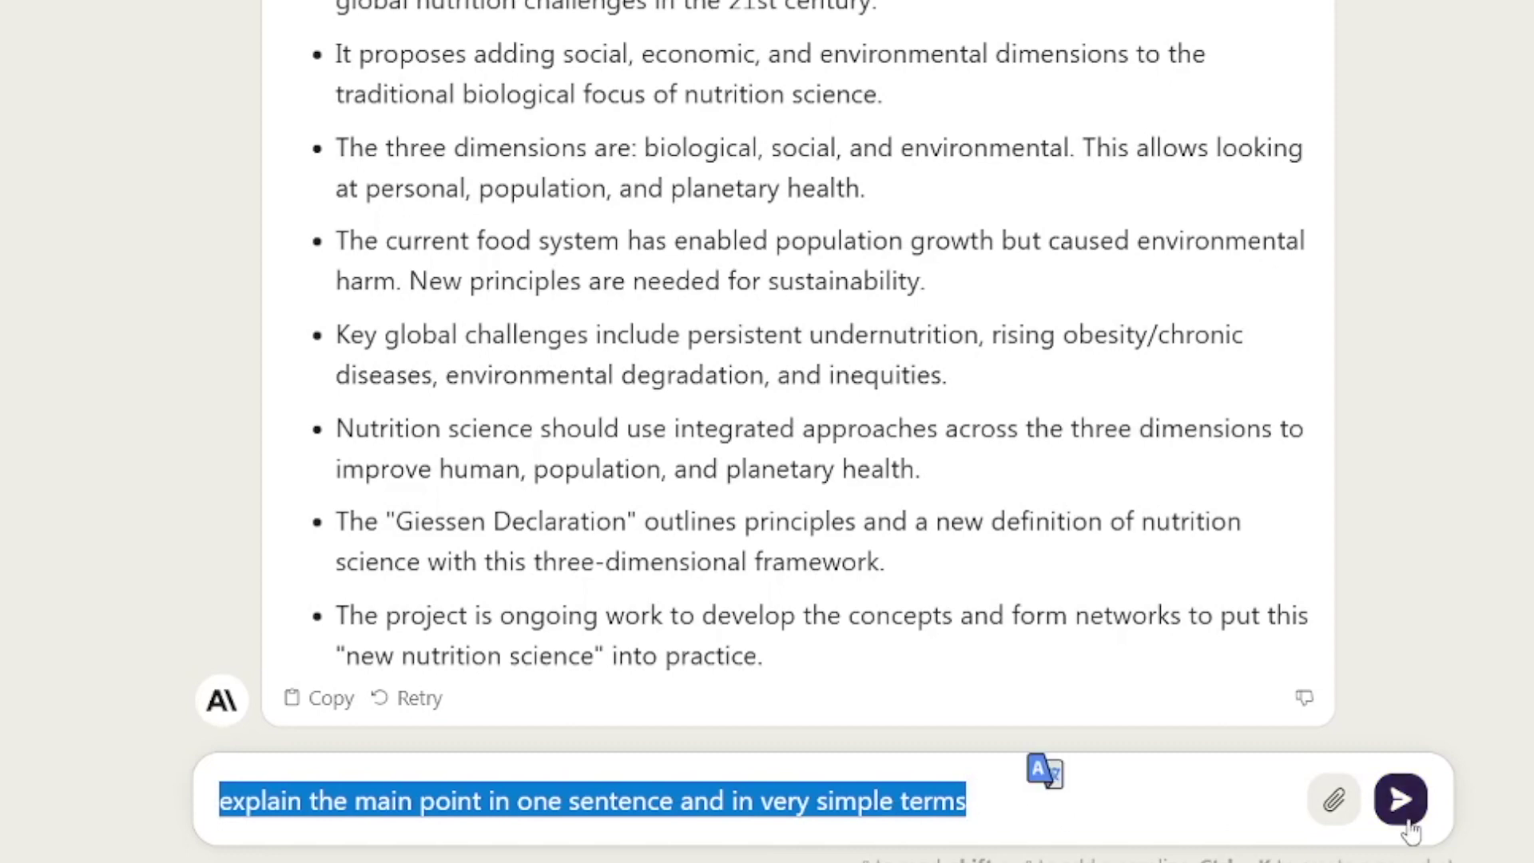
left_click(1400, 799)
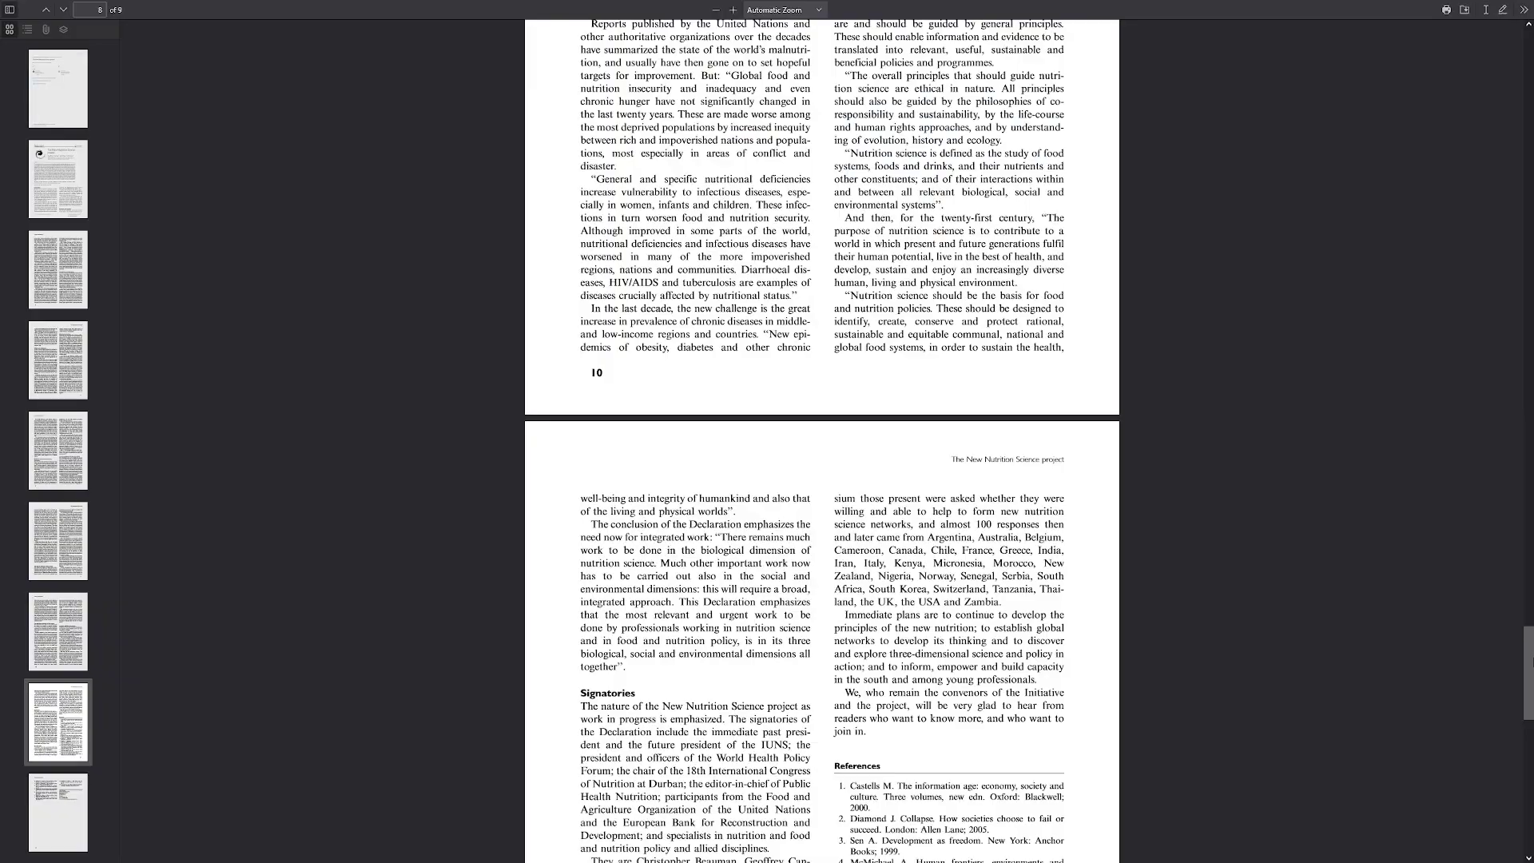
scroll(821, 440, "up", 20)
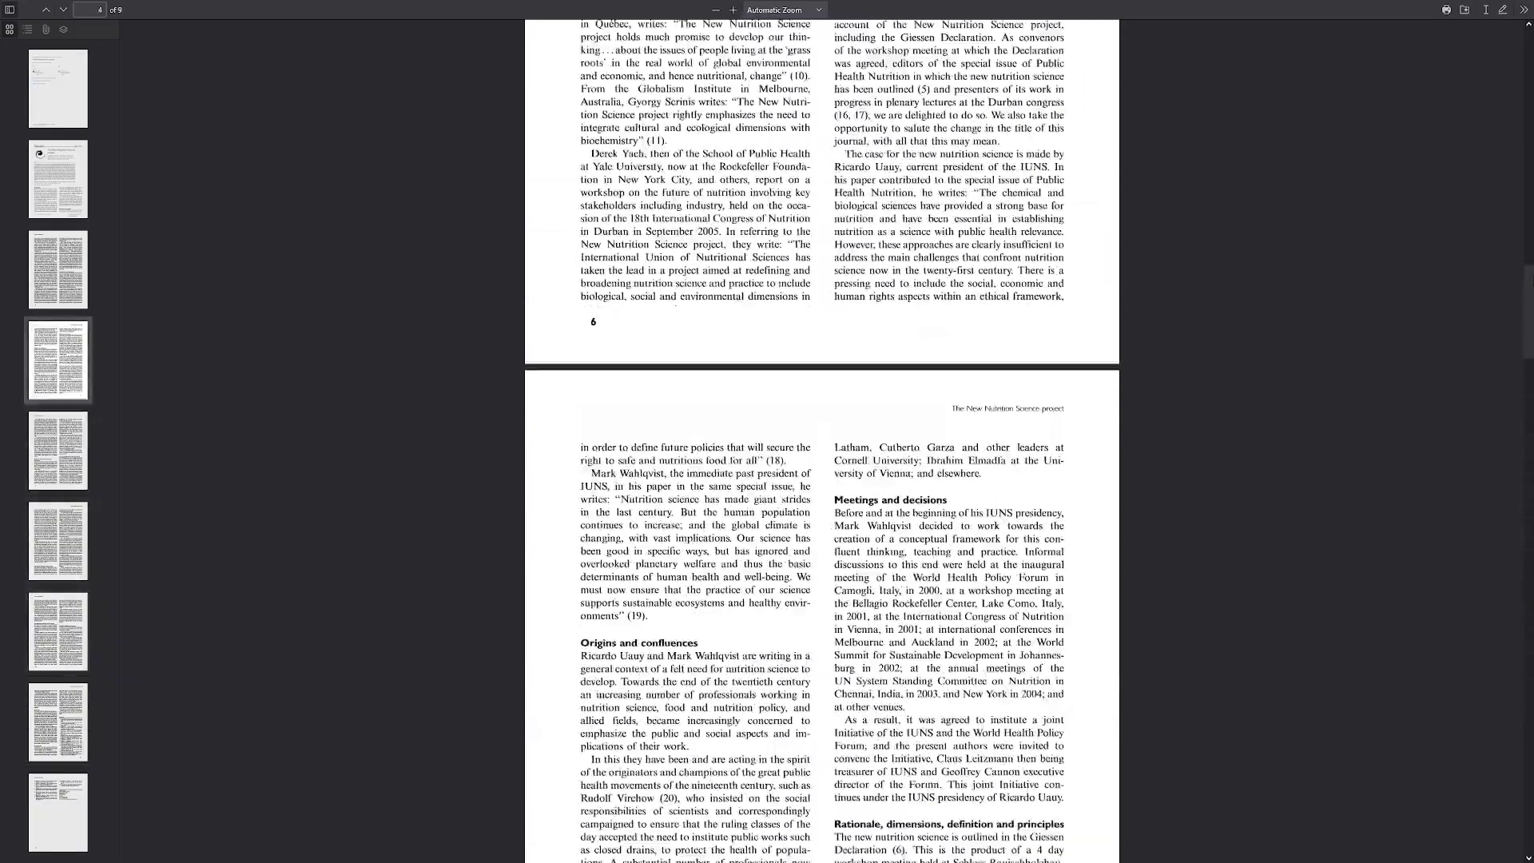
scroll(821, 440, "up", 1)
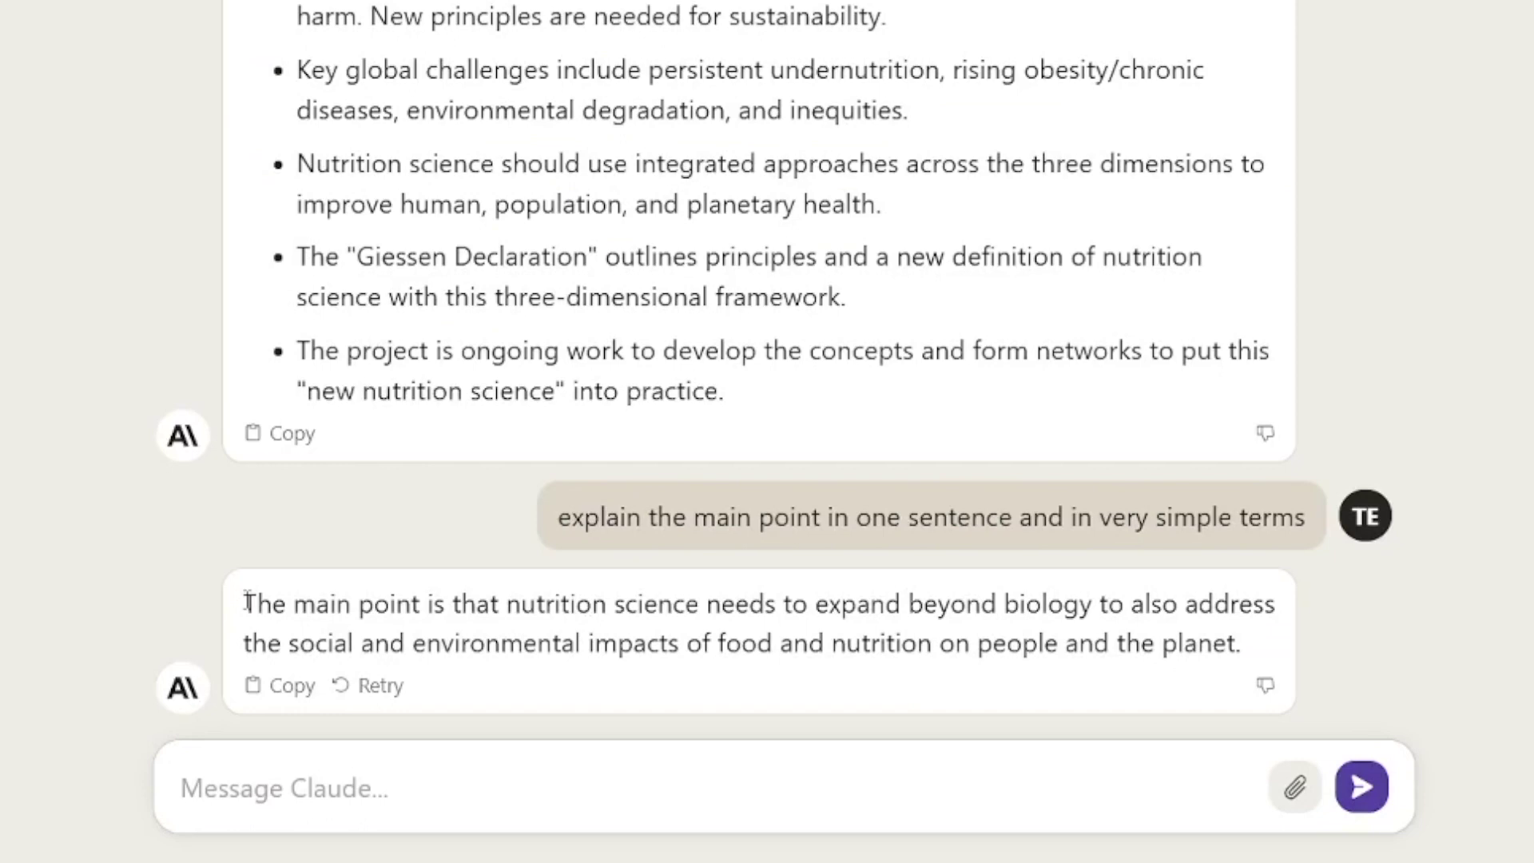
left_click_drag(247, 601, 1243, 650)
left_click(1373, 651)
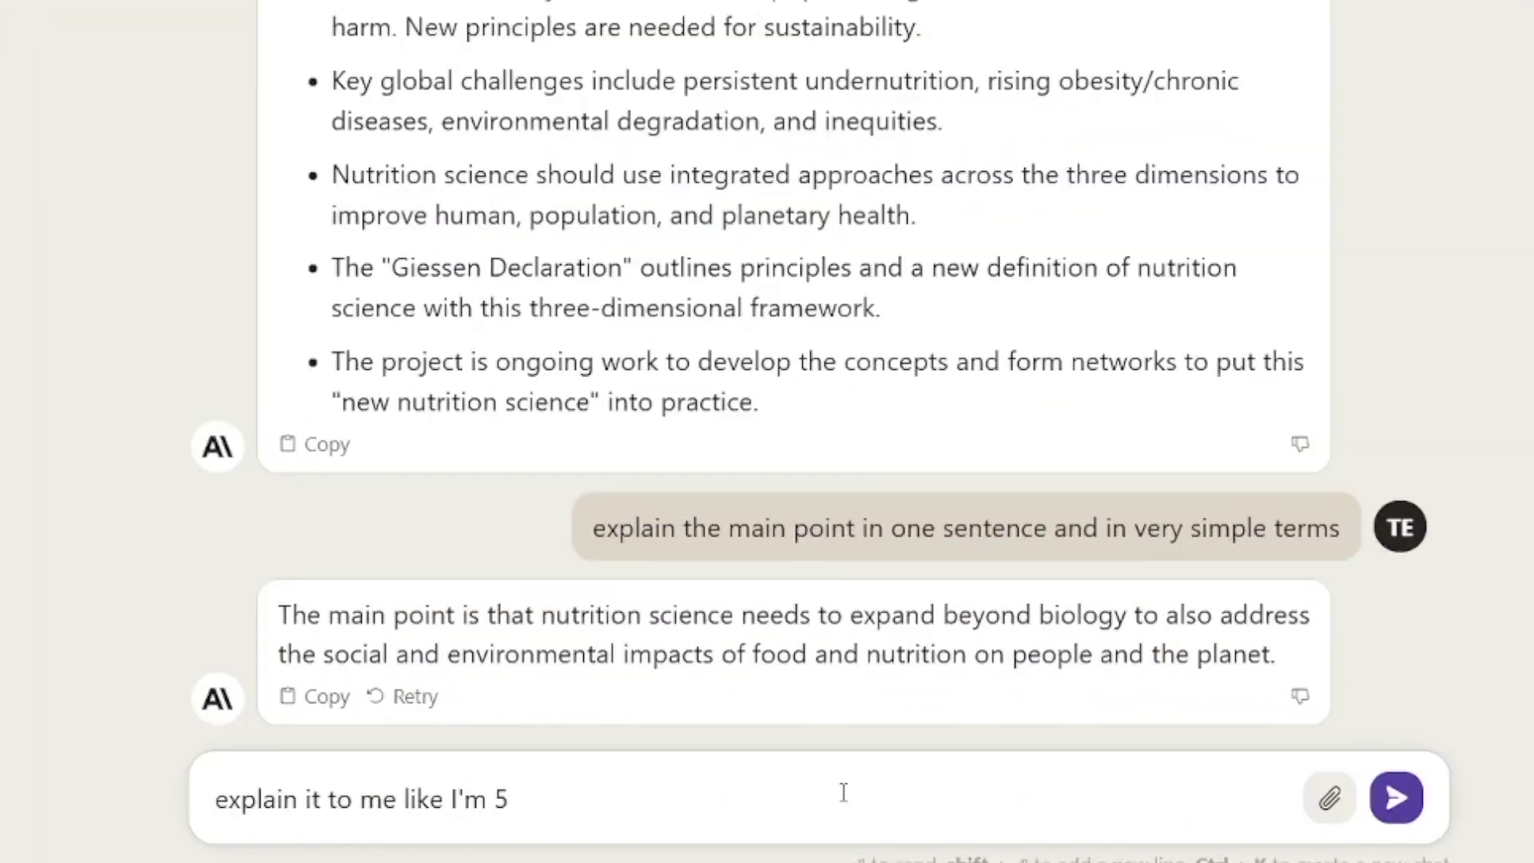
Step: Send 'explain it to me like I'm 5', then paste and send the top-10 key points request
key("Return")
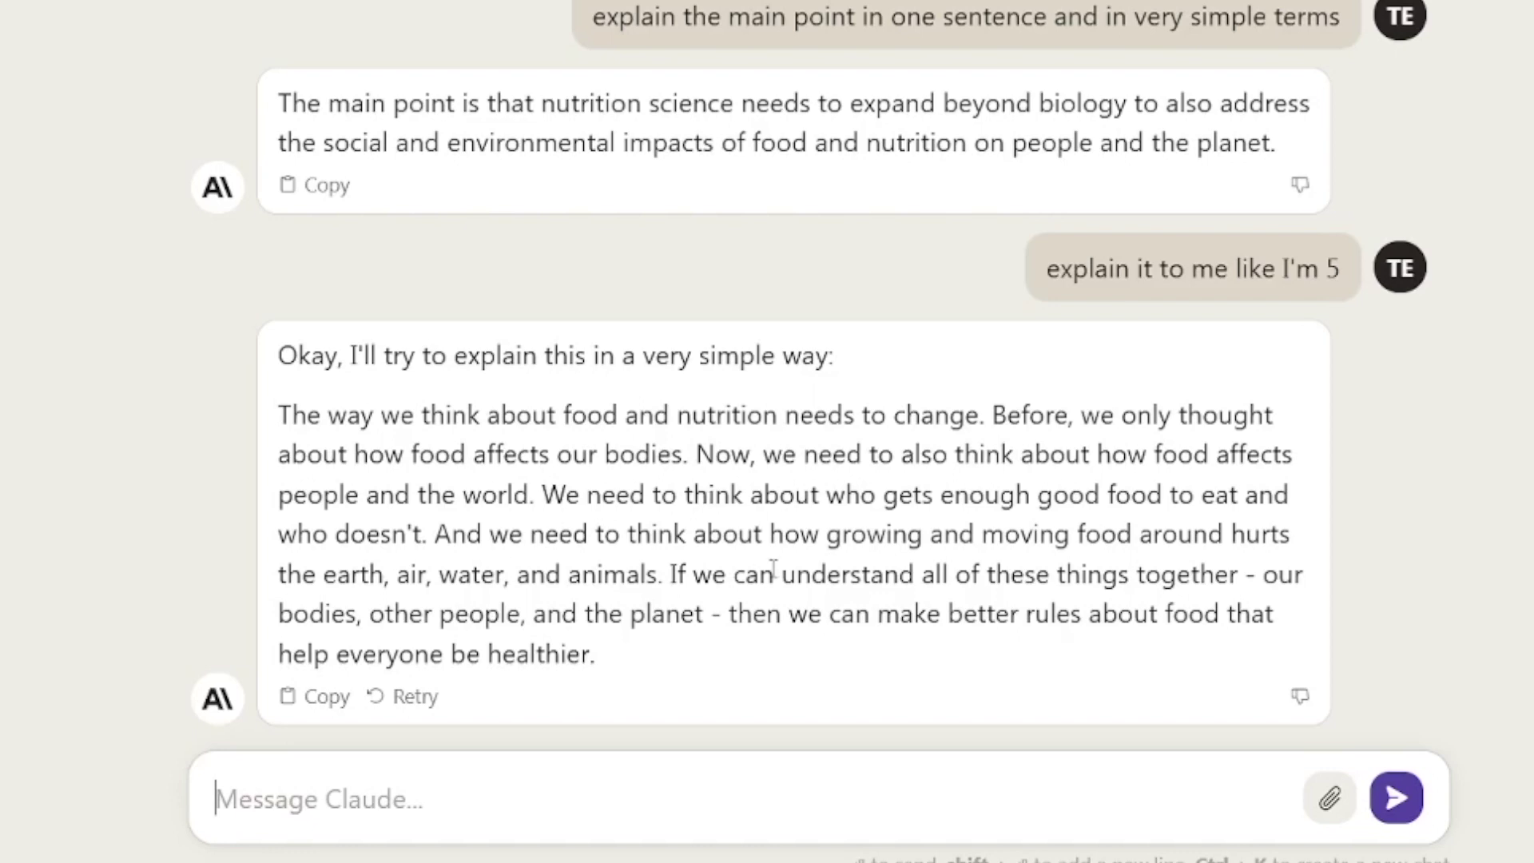
type("give me top 10 key points in bullet point format")
left_click_drag(214, 799, 794, 809)
key("Return")
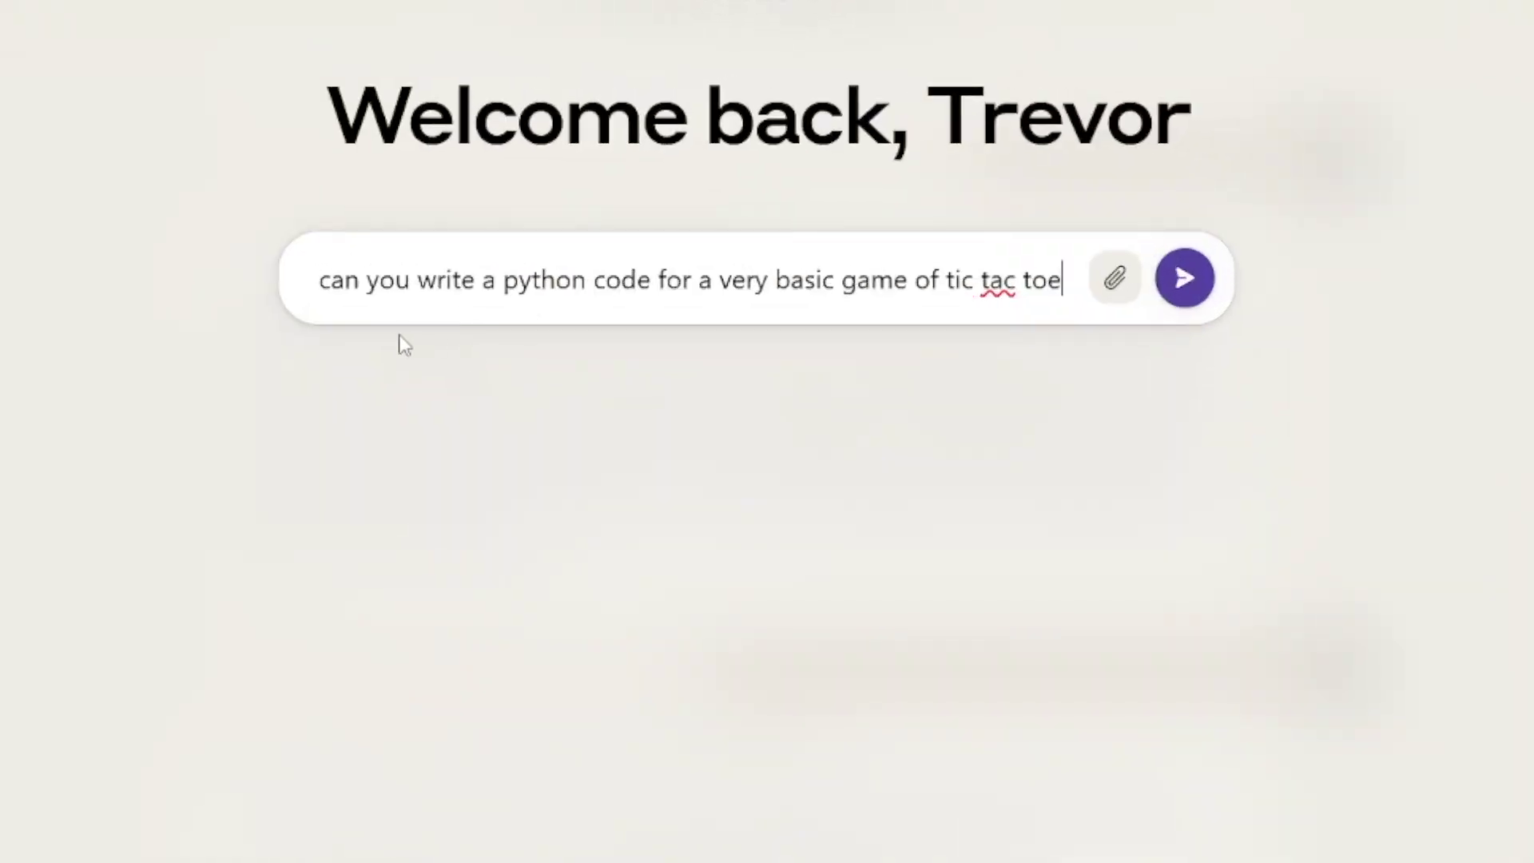
Step: Highlight the typed request for basic tic-tac-toe Python code
left_click_drag(323, 278, 1062, 281)
Step: Submit the tic-tac-toe Python code request to Claude
left_click(1194, 287)
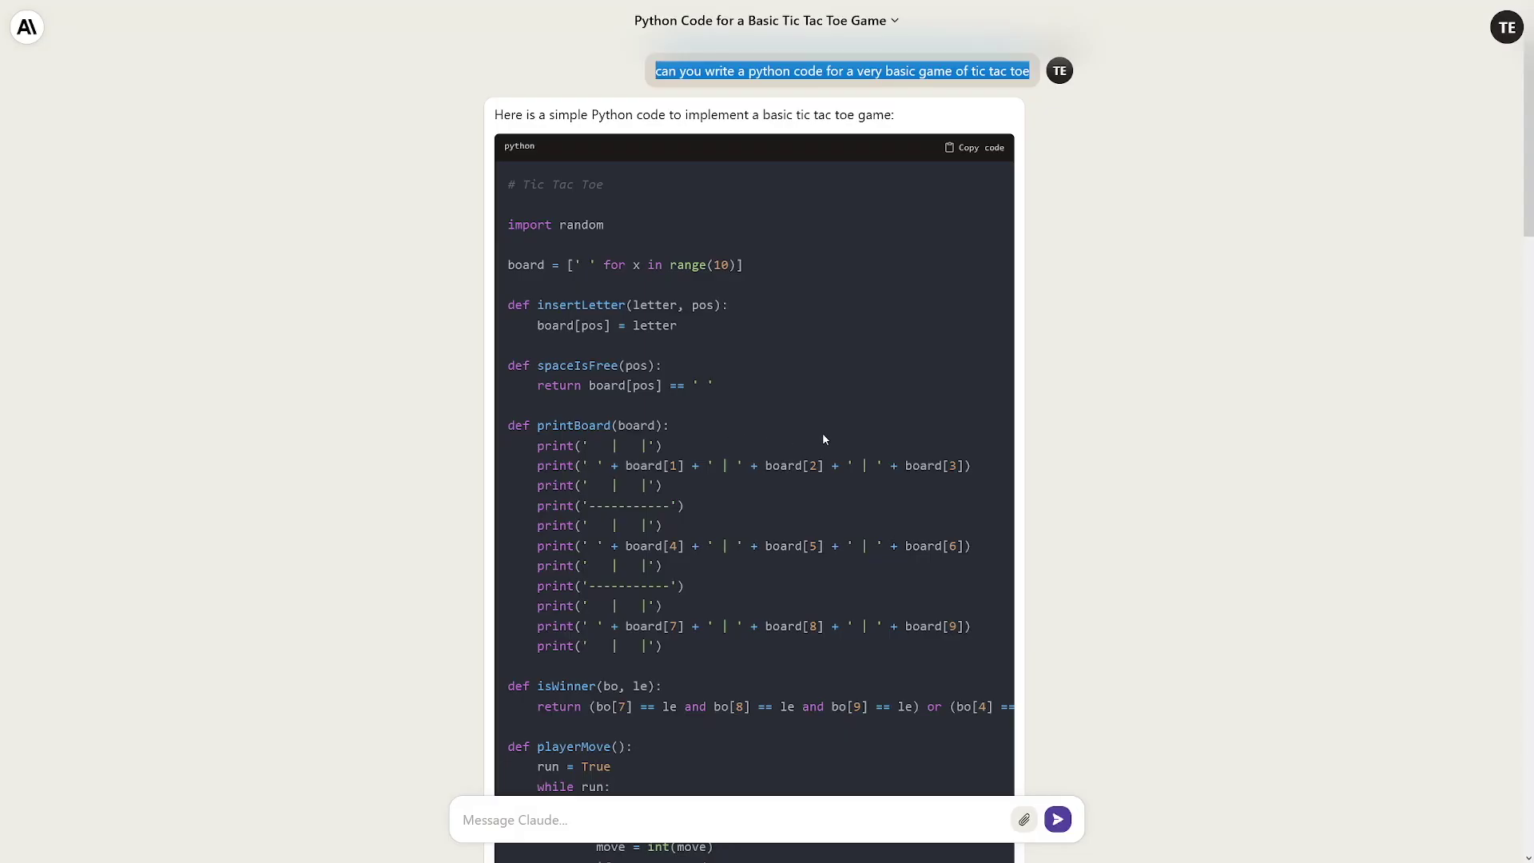
Step: Scroll Claude's tic-tac-toe code to its end, showing the main functions from printBoard to main
scroll(824, 439, "down", 15)
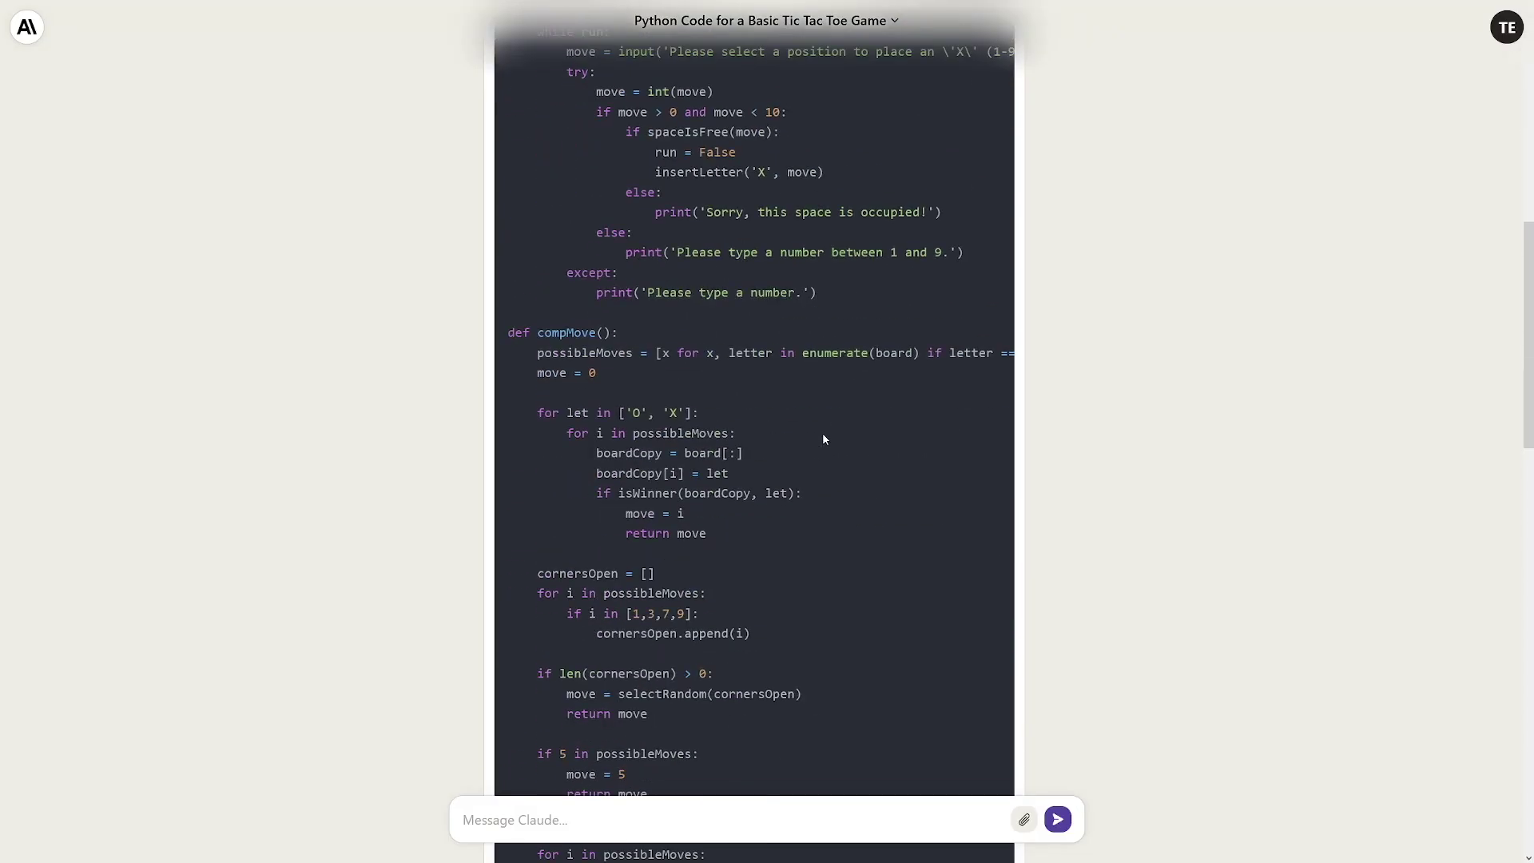
scroll(822, 439, "down", 16)
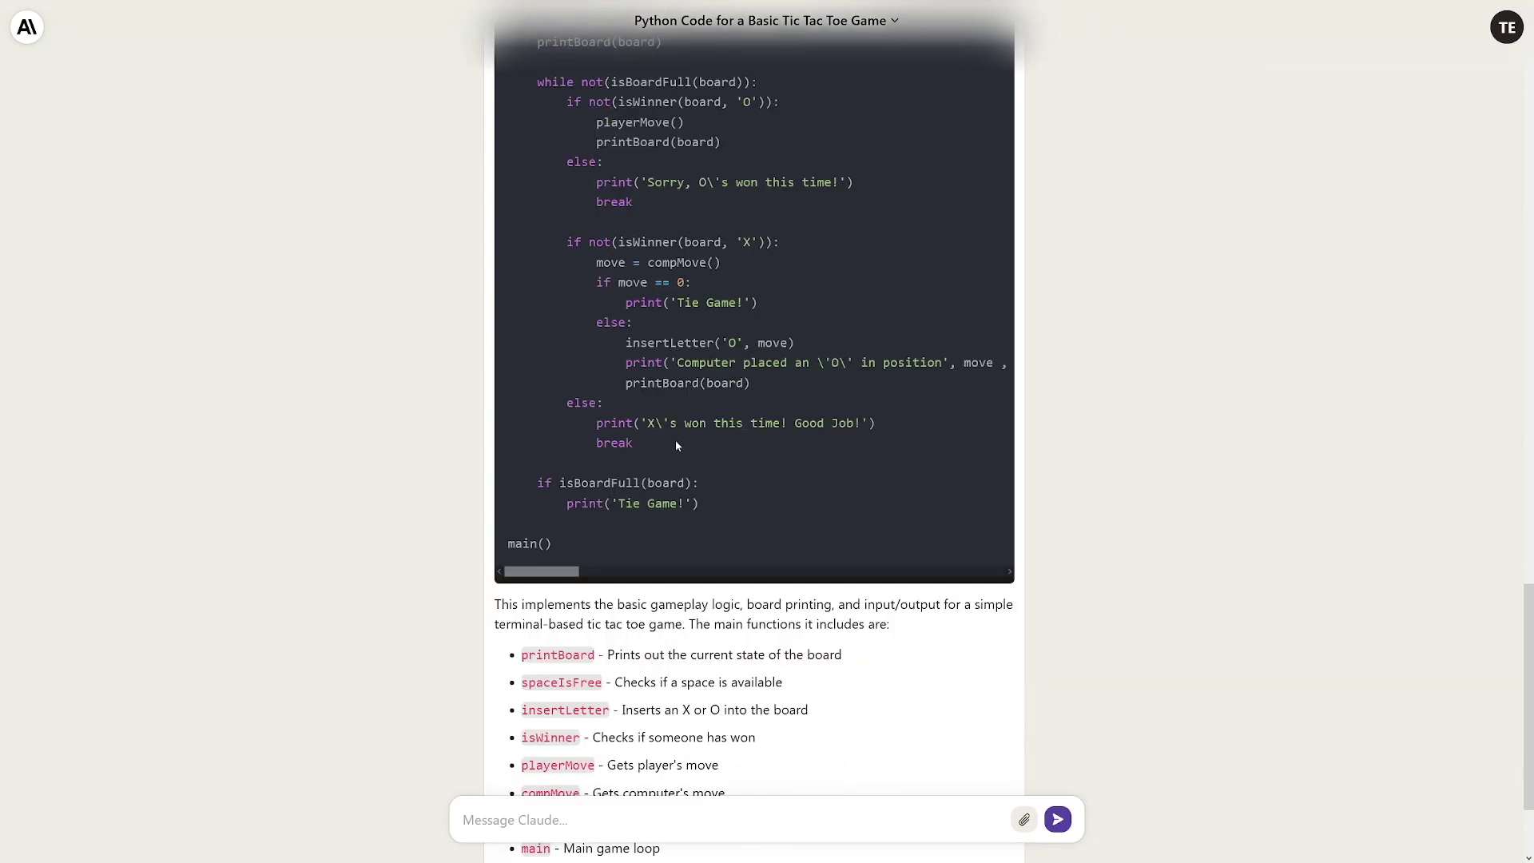
scroll(822, 423, "down", 2)
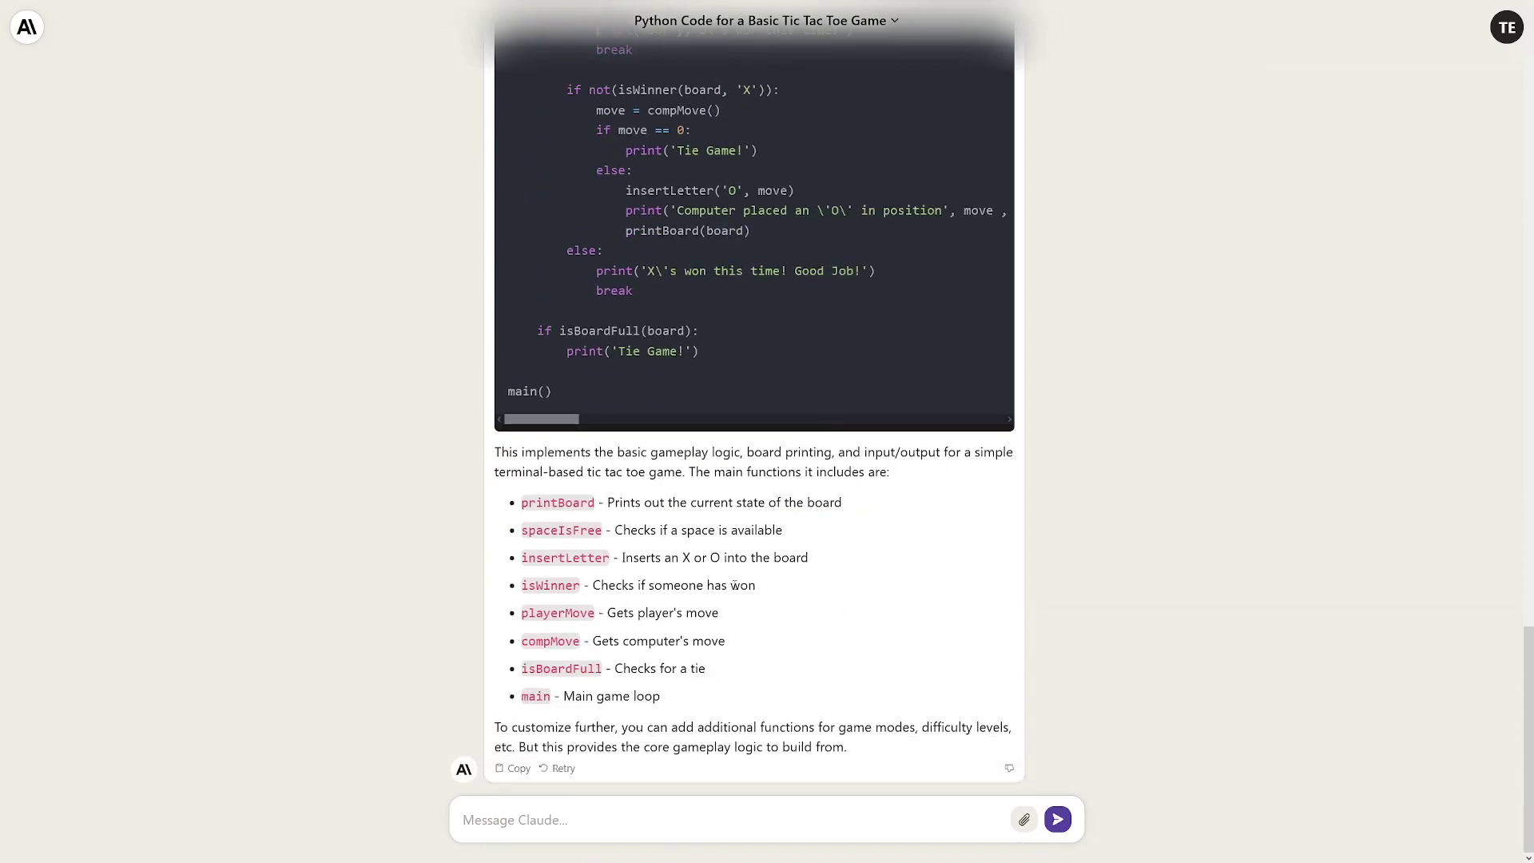